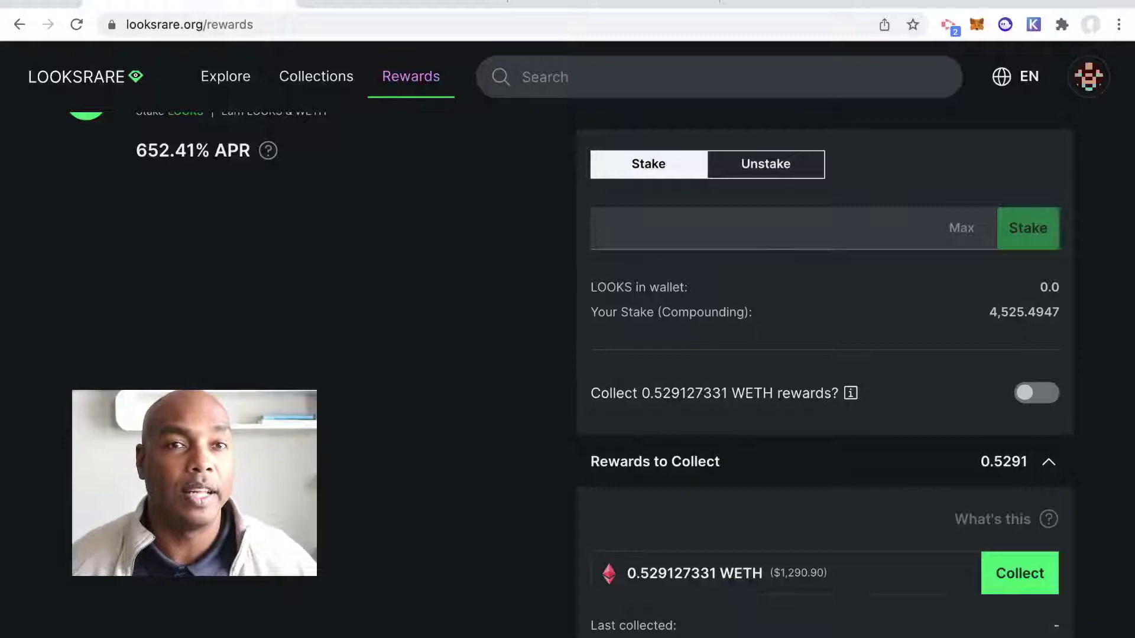
Step: Review the LooksRare LOOKS stake and WETH rewards, then open a new browser tab
scroll(824, 366, down, 3)
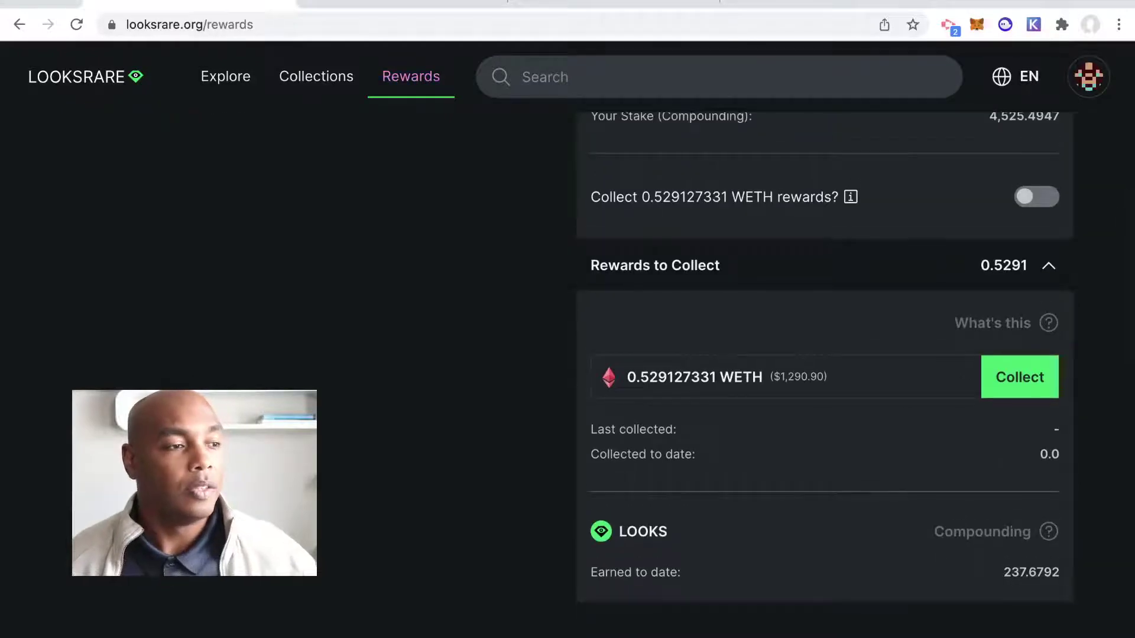
scroll(825, 354, up, 4)
scroll(824, 354, up, 5)
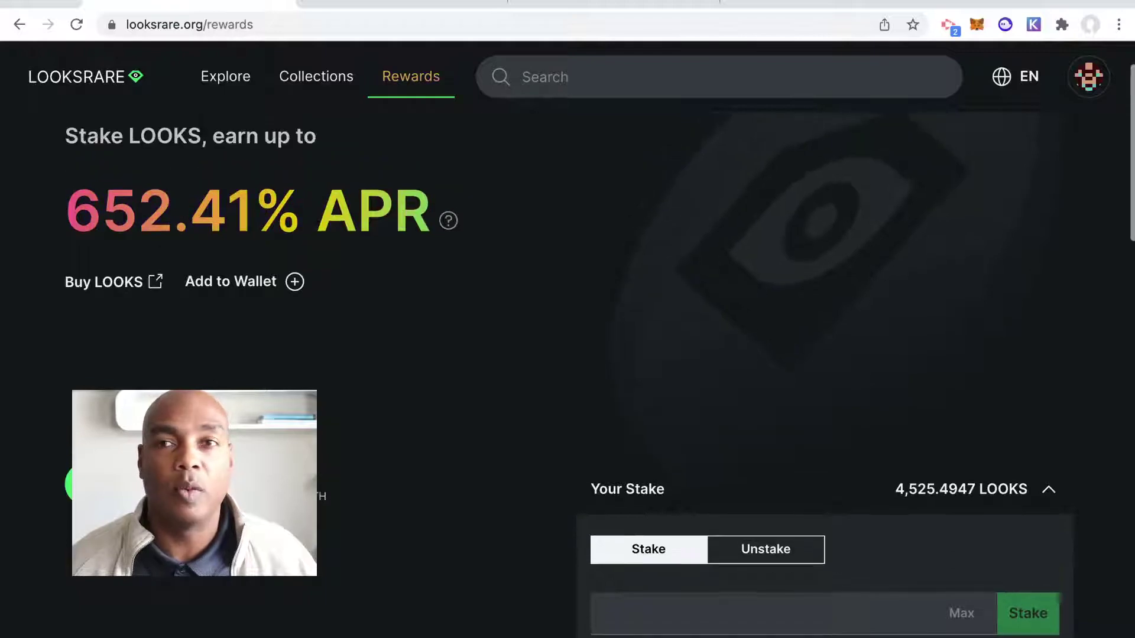
scroll(824, 354, down, 3)
scroll(824, 354, down, 1)
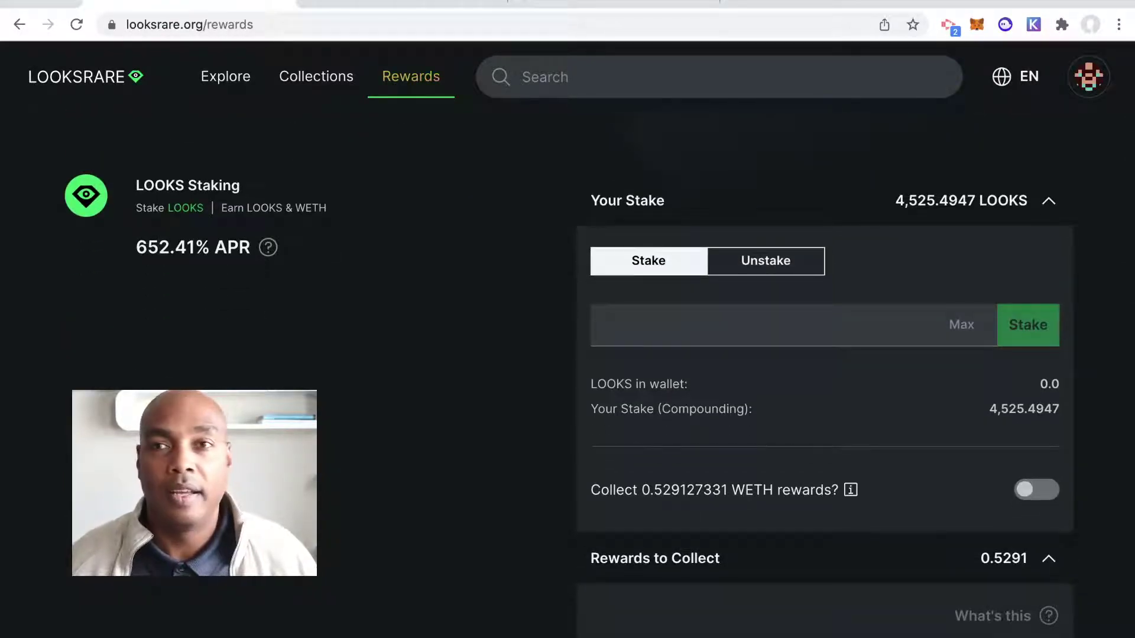
scroll(824, 354, up, 2)
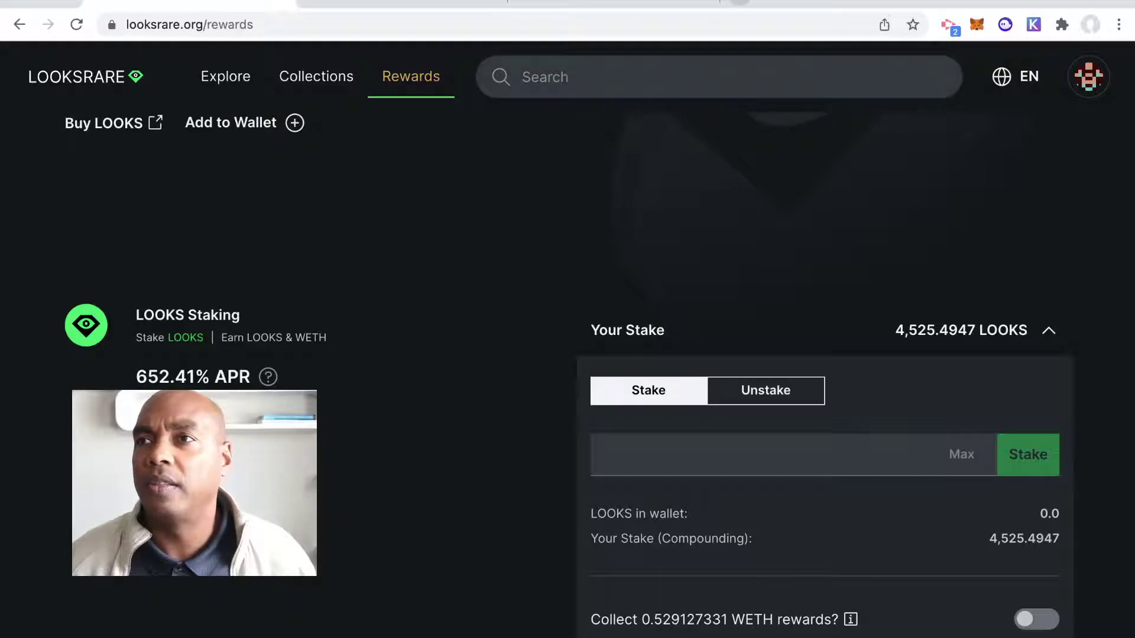
key(ctrl+t)
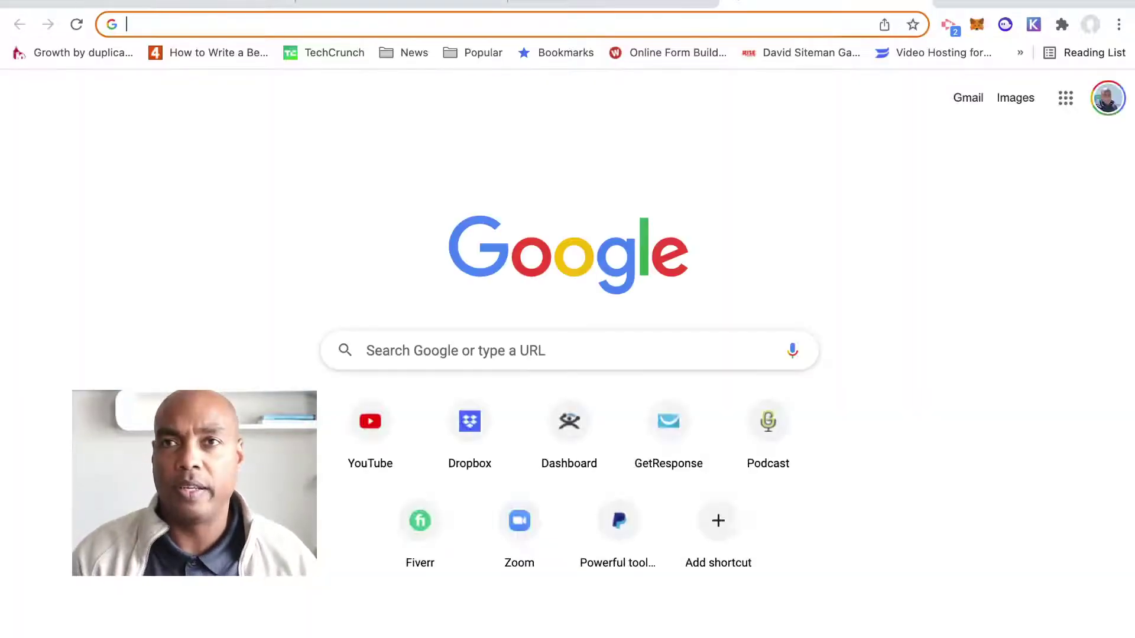
Step: Search Google for 'looksrare token' and read the LOOKS price of about $3.90
text(looksrare.org)
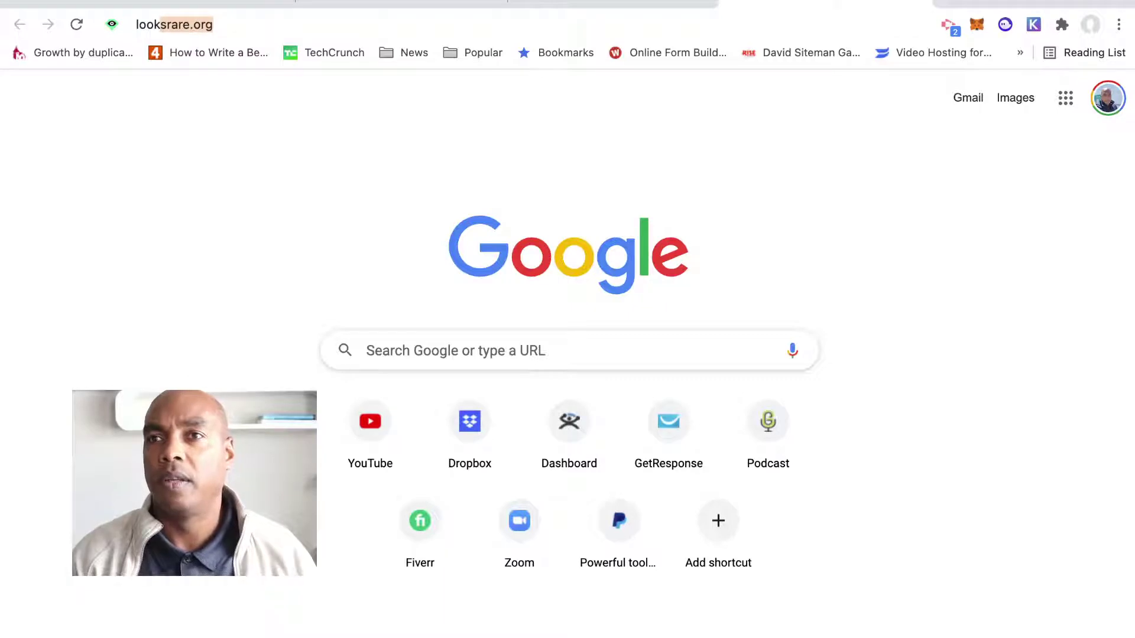
key(Right)
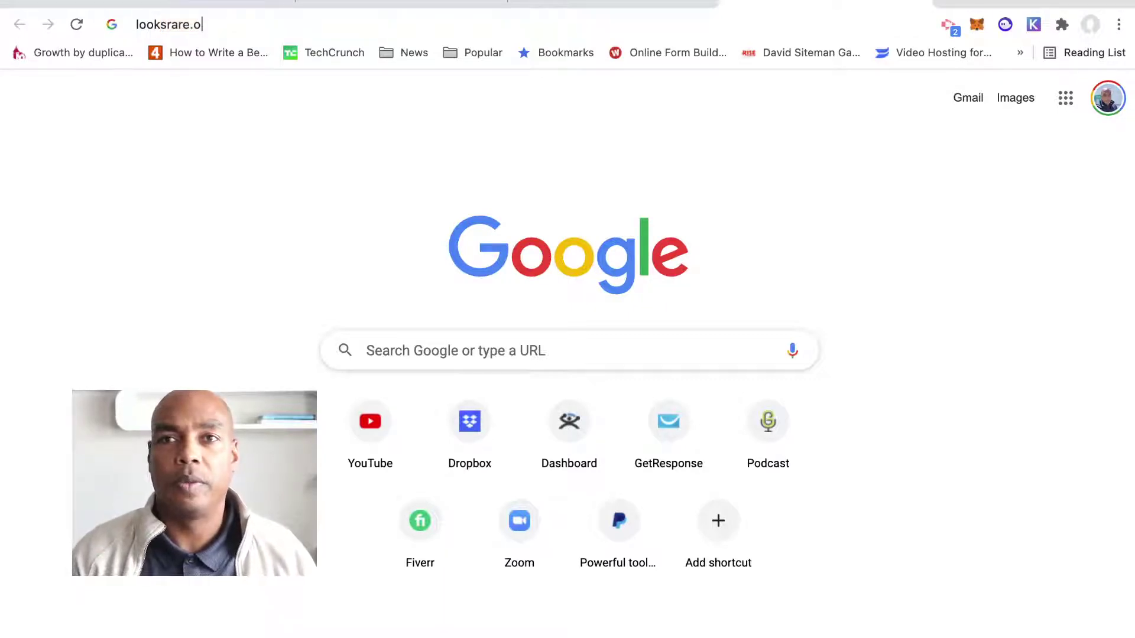
key(Return)
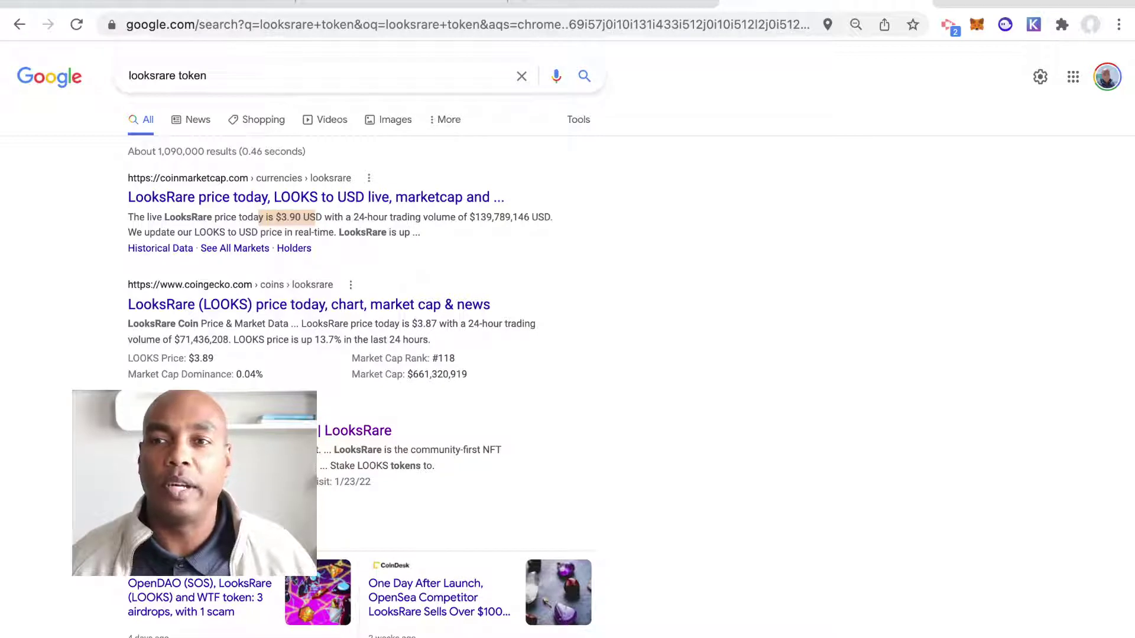
scroll(568, 339, down, 1)
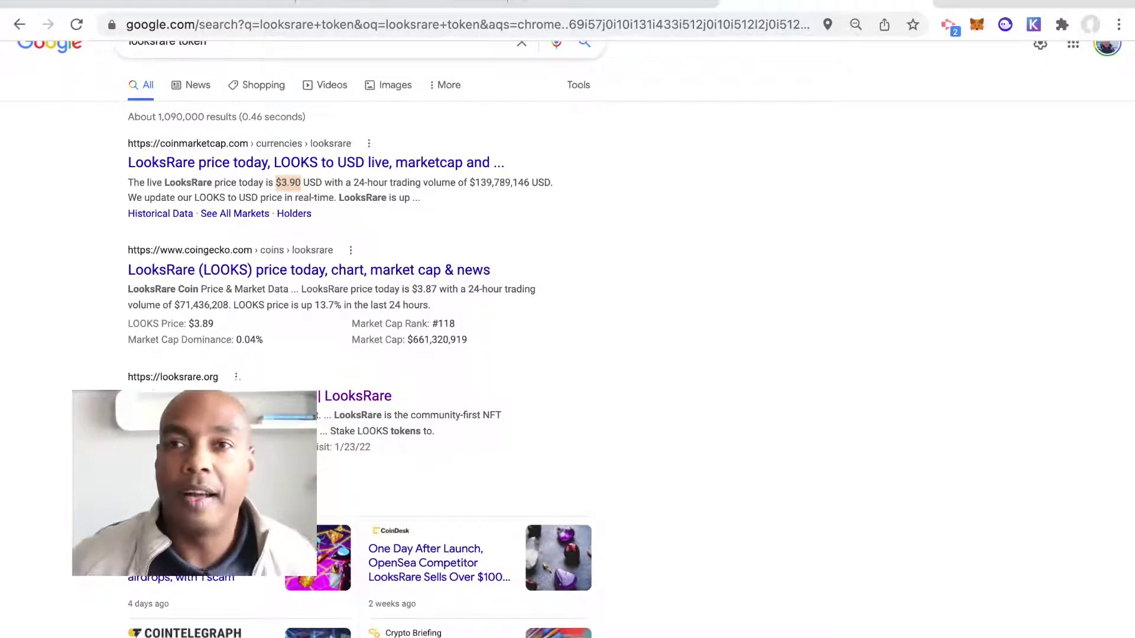
scroll(567, 339, up, 1)
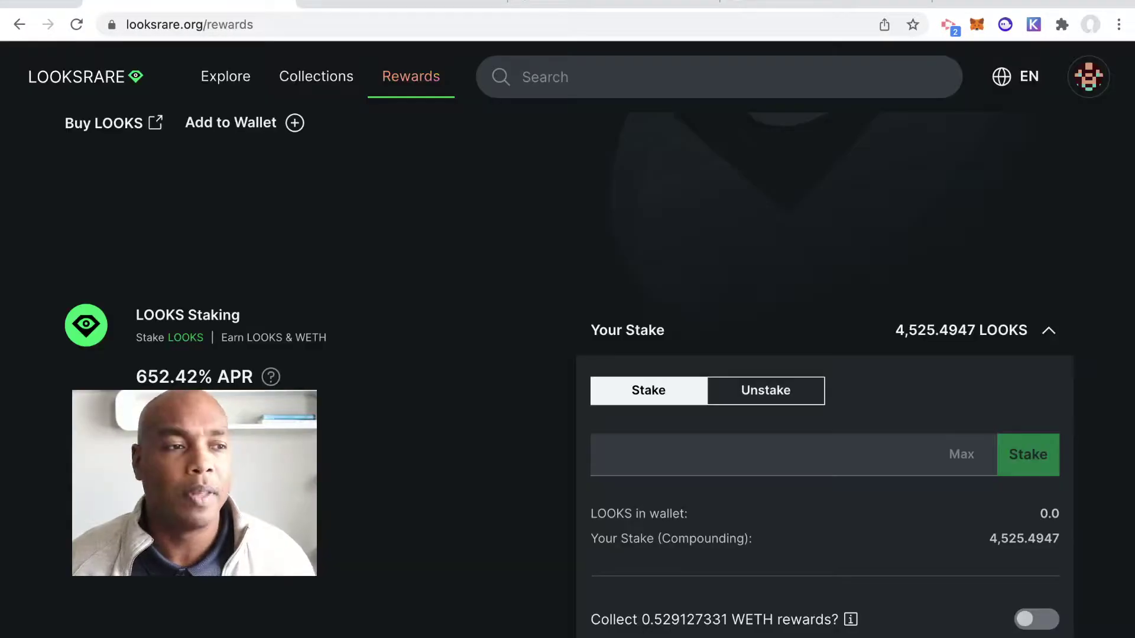
scroll(567, 414, up, 1)
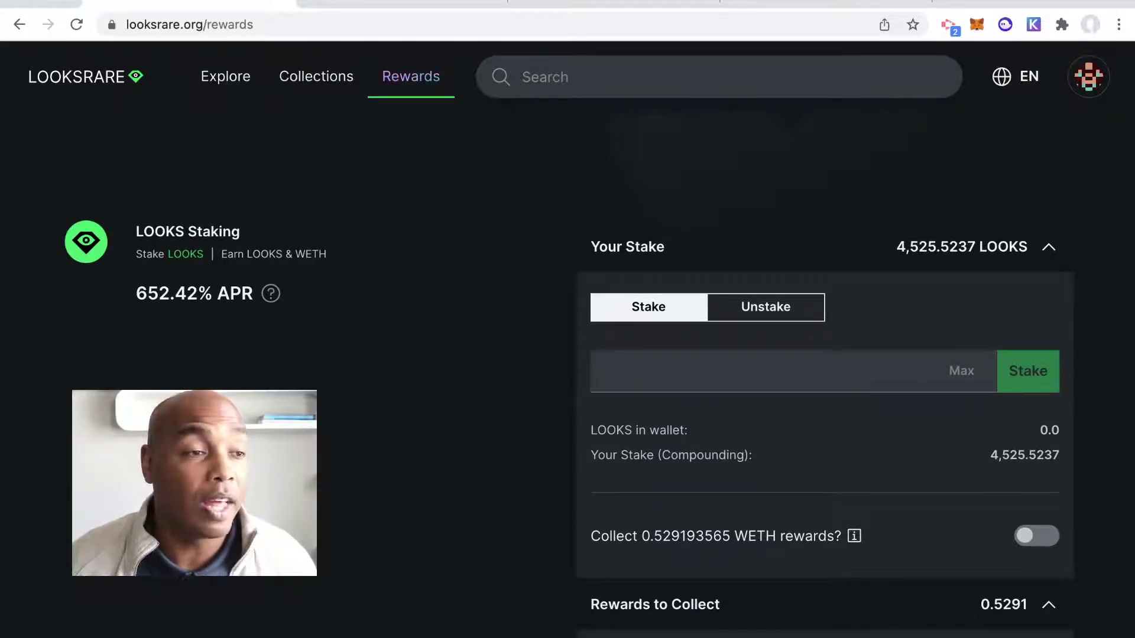
scroll(567, 378, down, 1)
scroll(567, 379, down, 1)
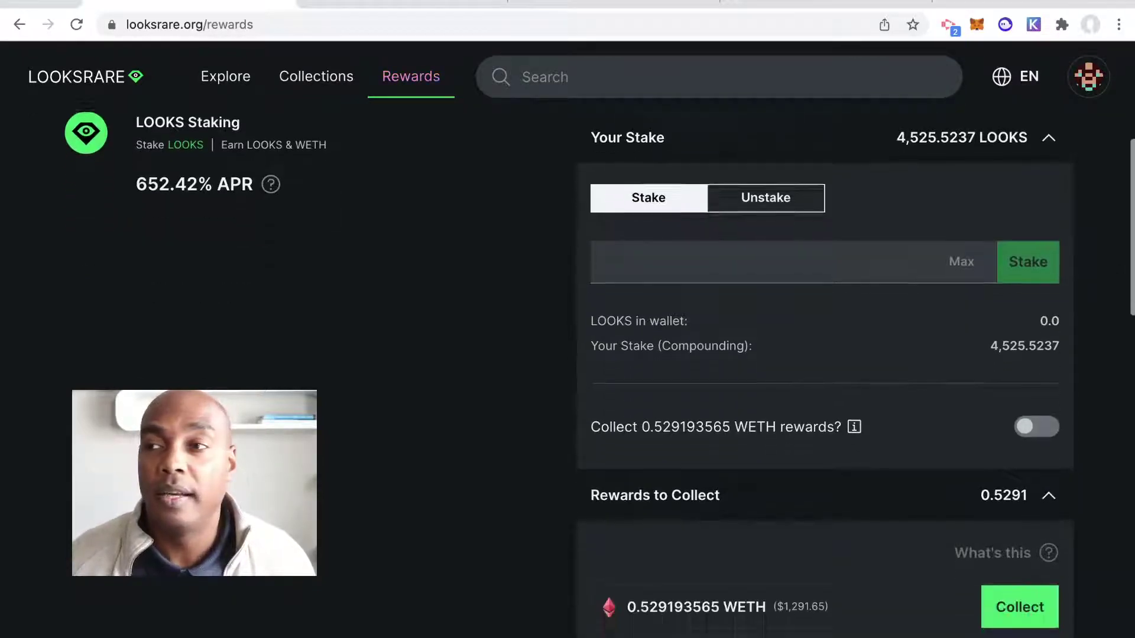
scroll(567, 378, down, 1)
scroll(824, 375, down, 1)
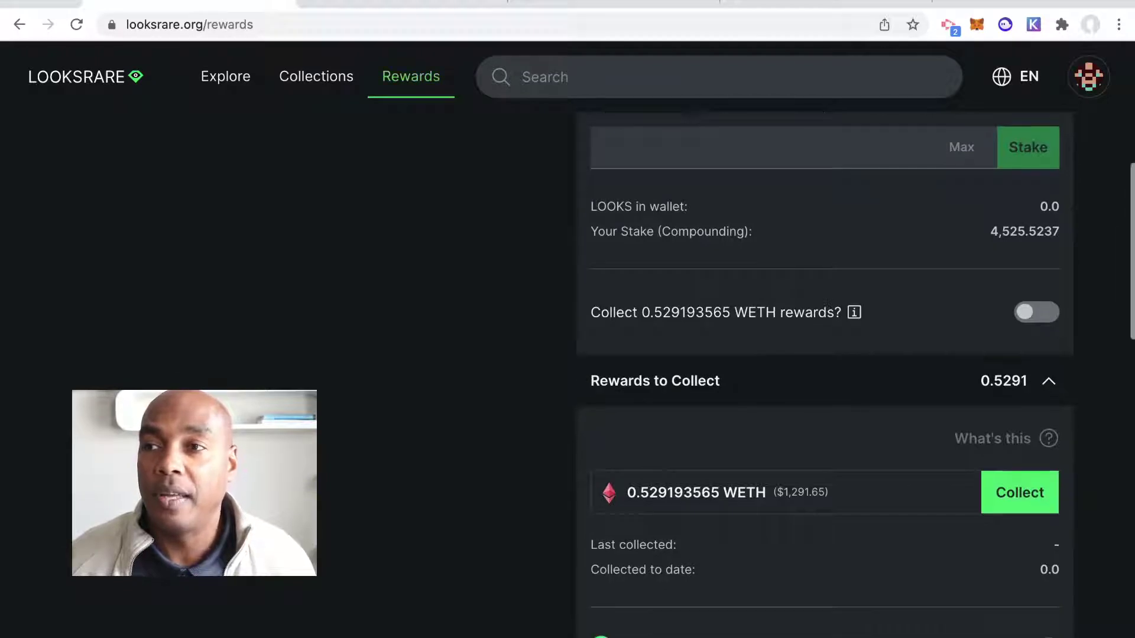
scroll(825, 374, down, 1)
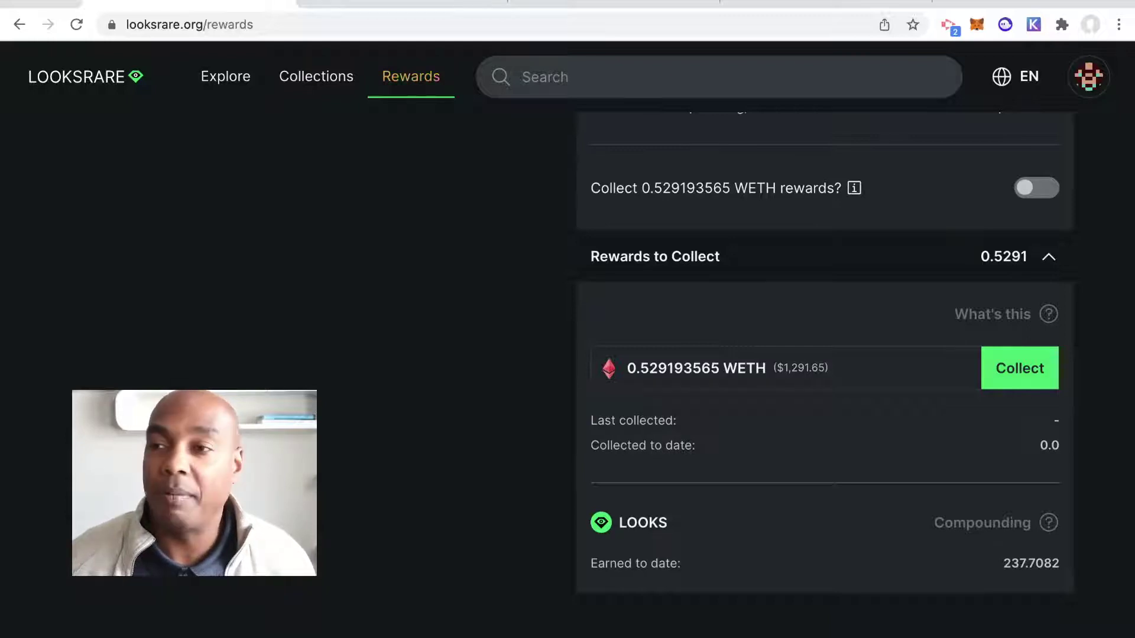
scroll(825, 375, down, 1)
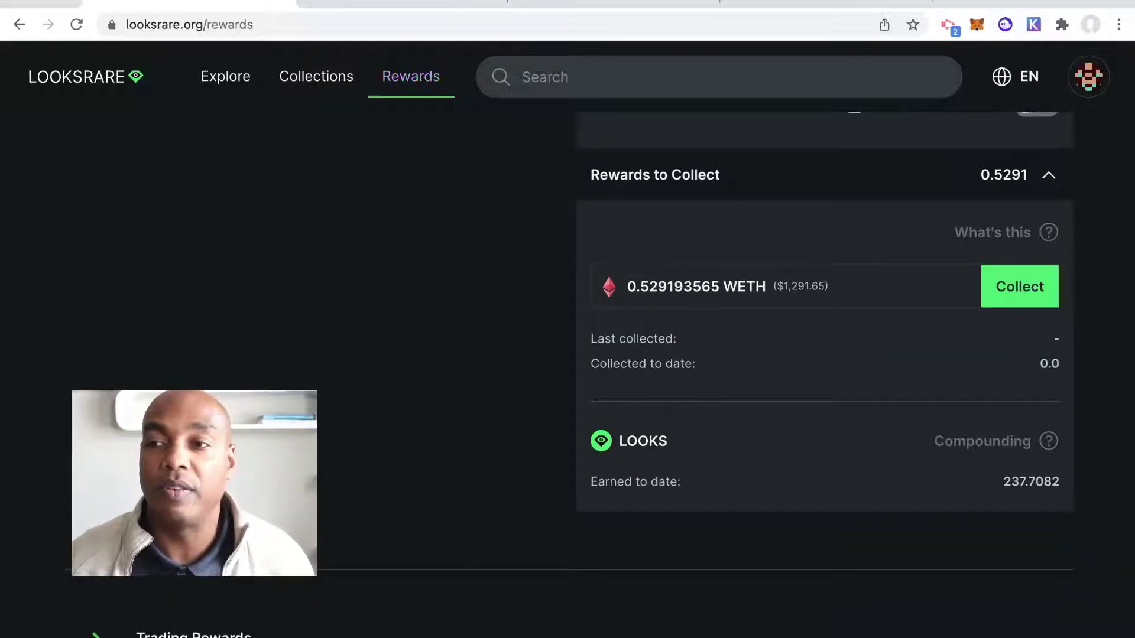
scroll(825, 374, up, 1)
scroll(824, 375, up, 4)
scroll(824, 374, up, 2)
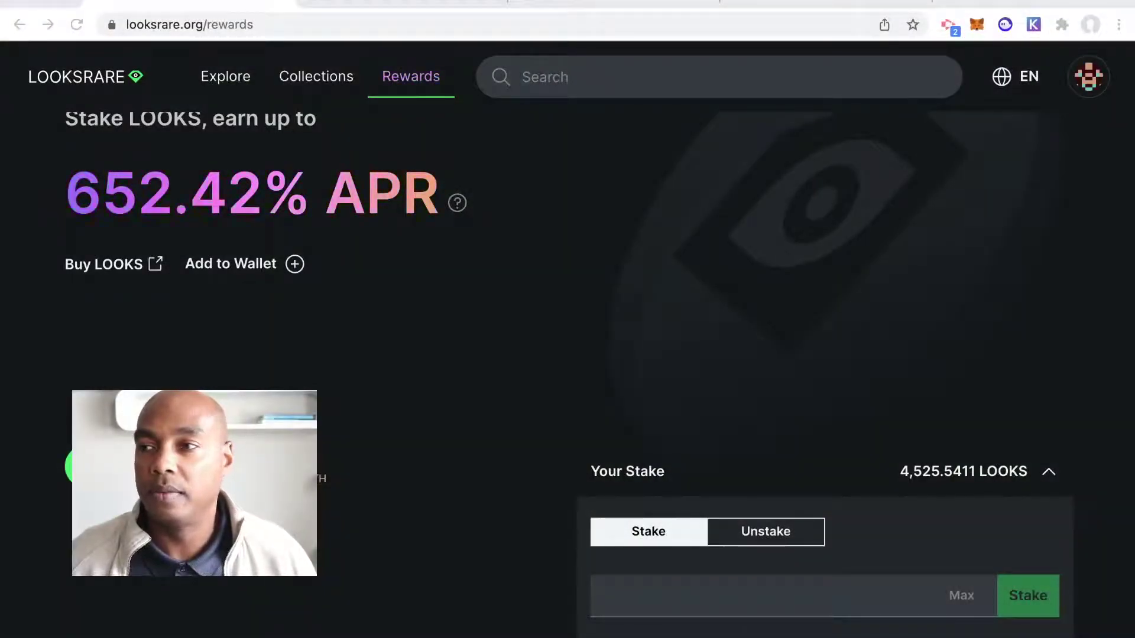
scroll(567, 355, down, 2)
scroll(824, 354, down, 3)
scroll(824, 355, down, 3)
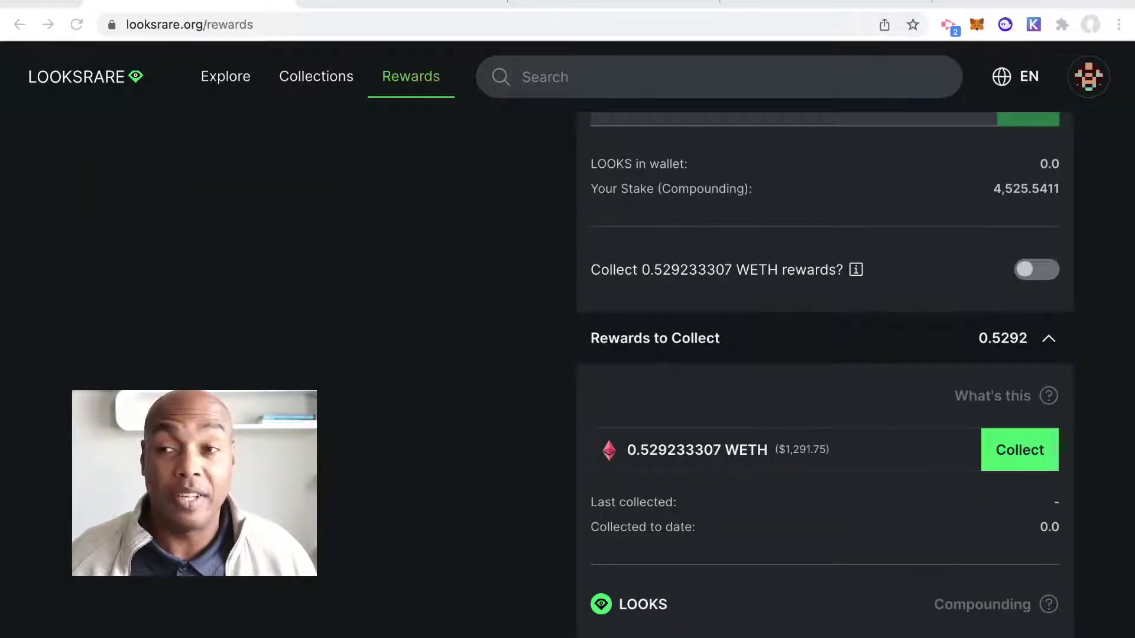
scroll(824, 354, up, 1)
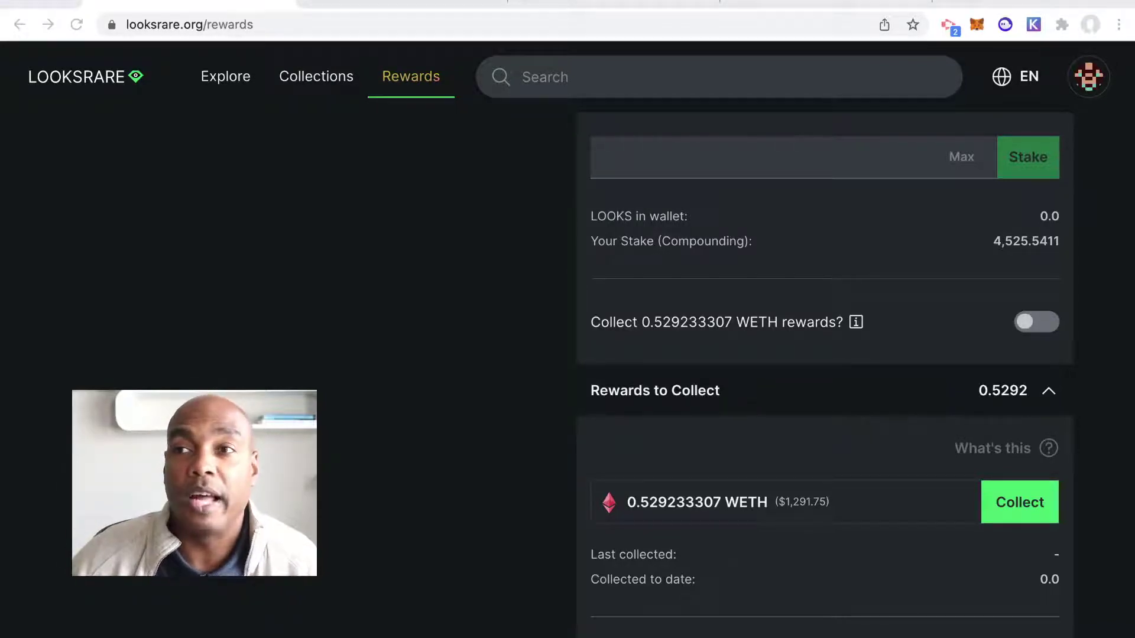
scroll(599, 371, up, 2)
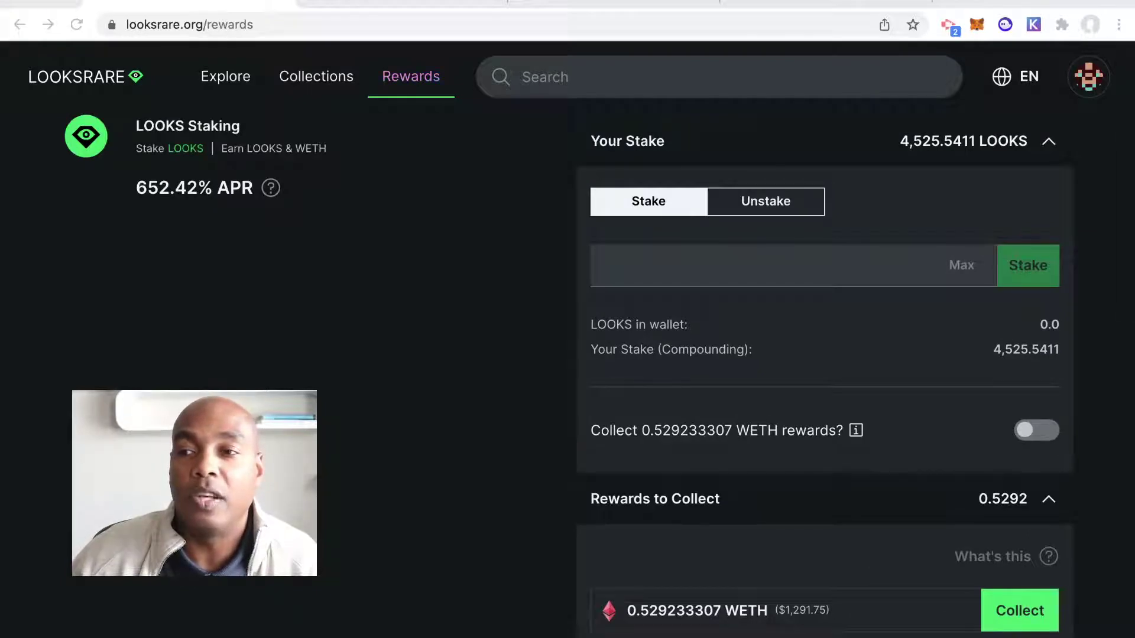
scroll(824, 354, down, 3)
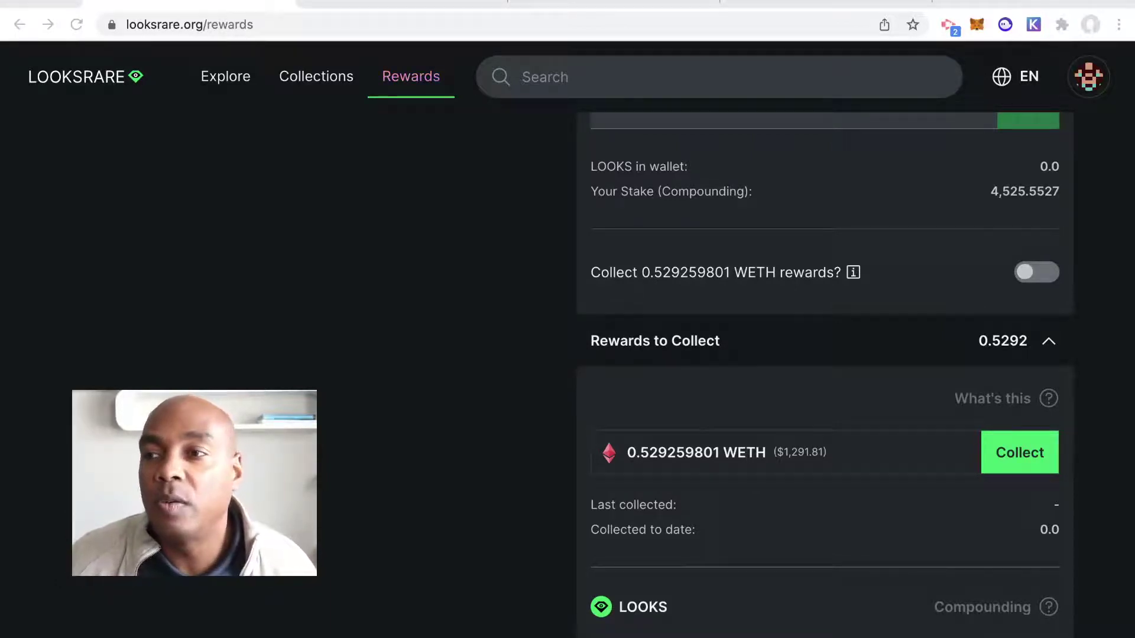
scroll(825, 369, up, 1)
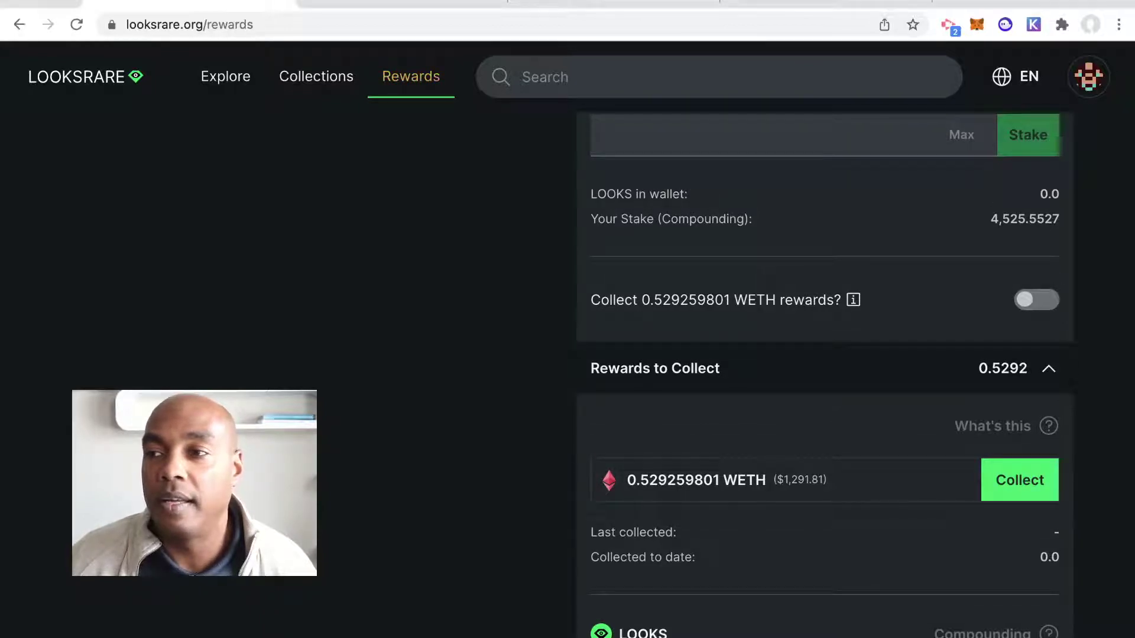
Step: Try collecting the 0.529312791 WETH rewards, then dismiss the declined wallet notice
click(1019, 480)
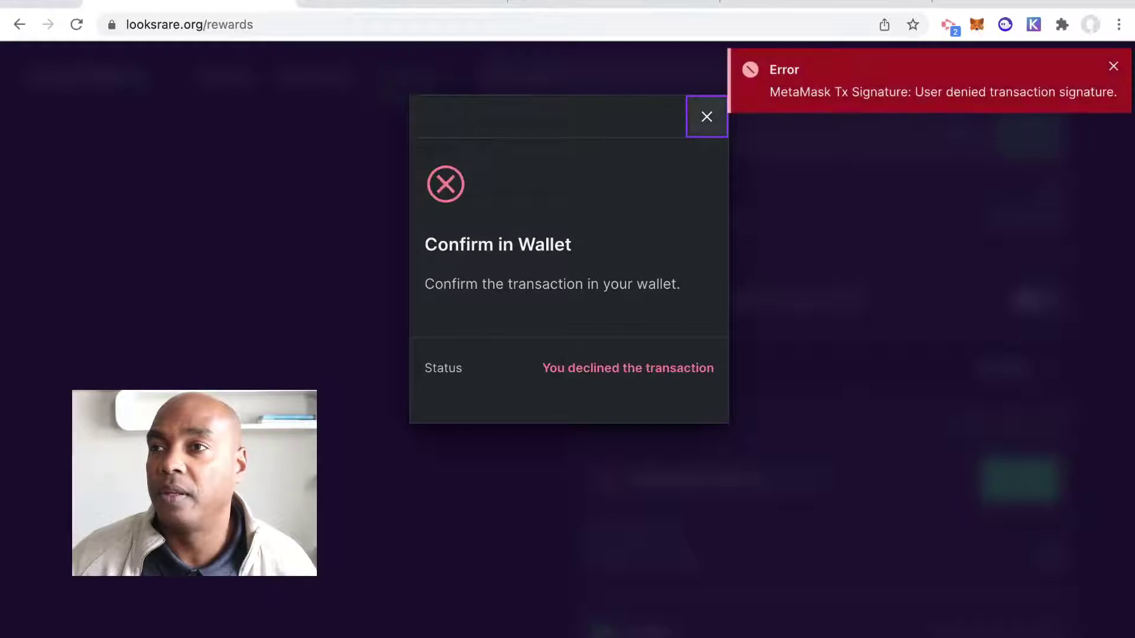
key(Escape)
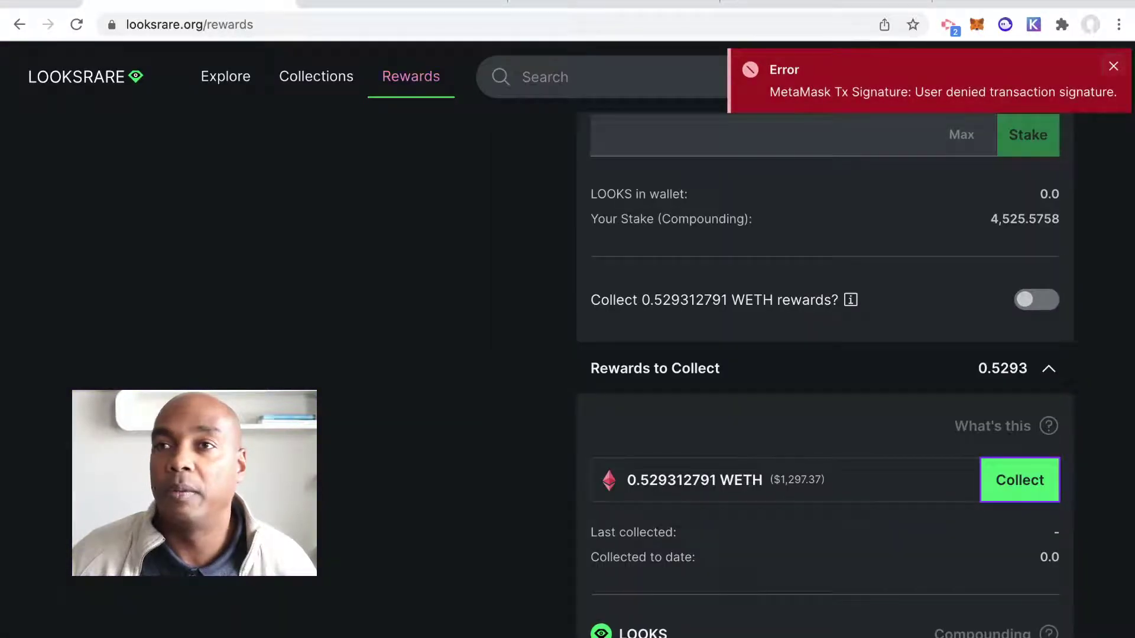
Step: Check the MetaMask asset balances: 0.1308 ETH and 0 WETH
key(ctrl+Tab)
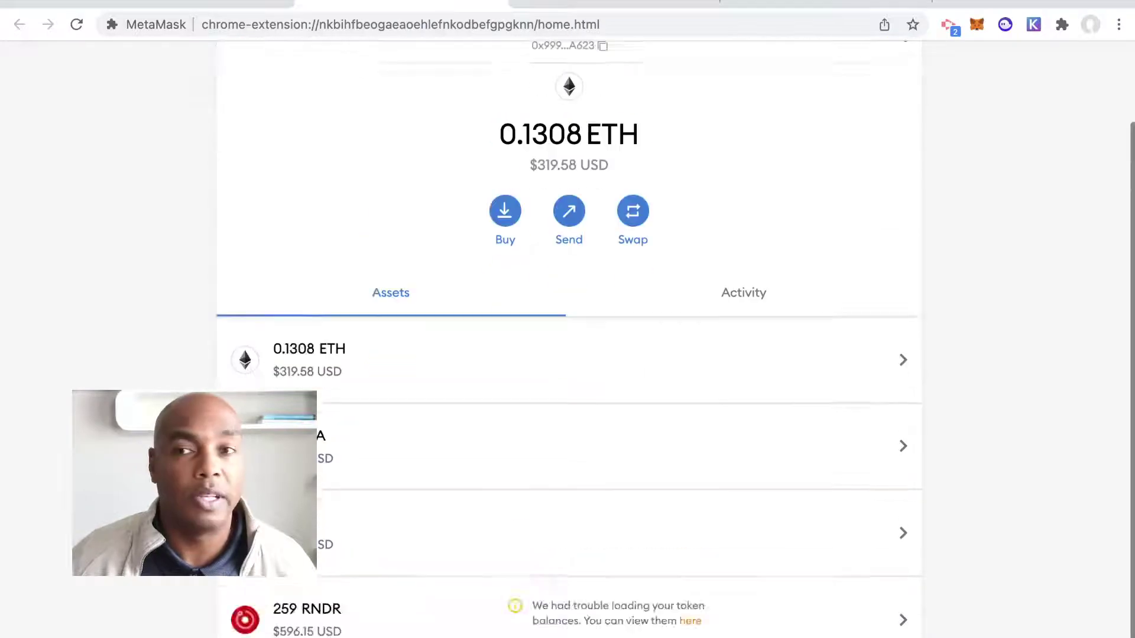
scroll(568, 355, down, 2)
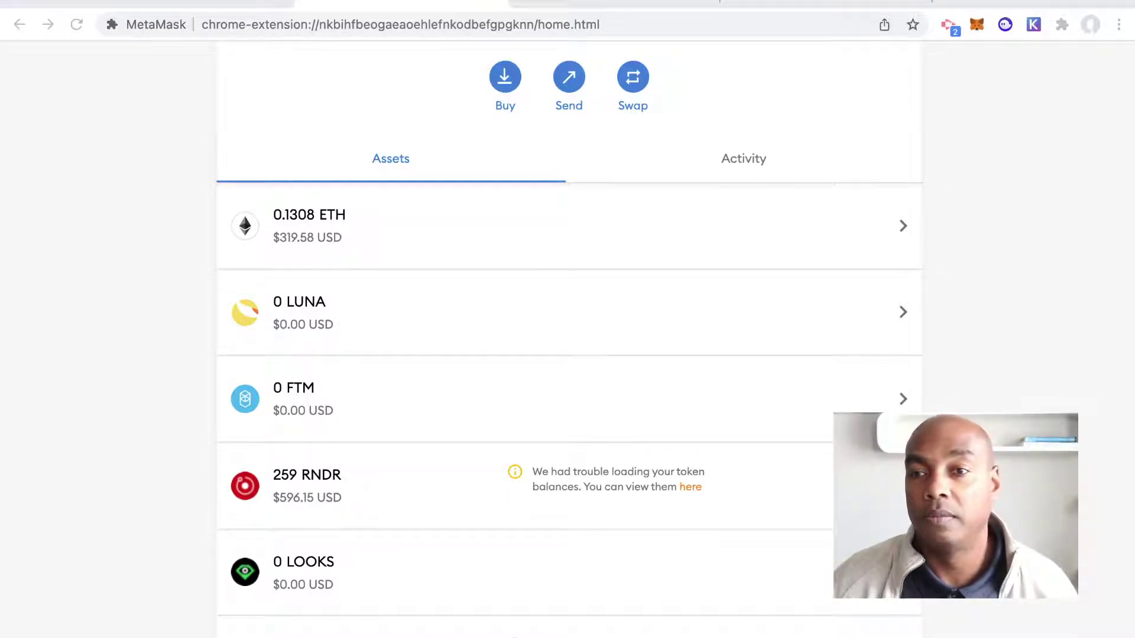
scroll(567, 354, down, 2)
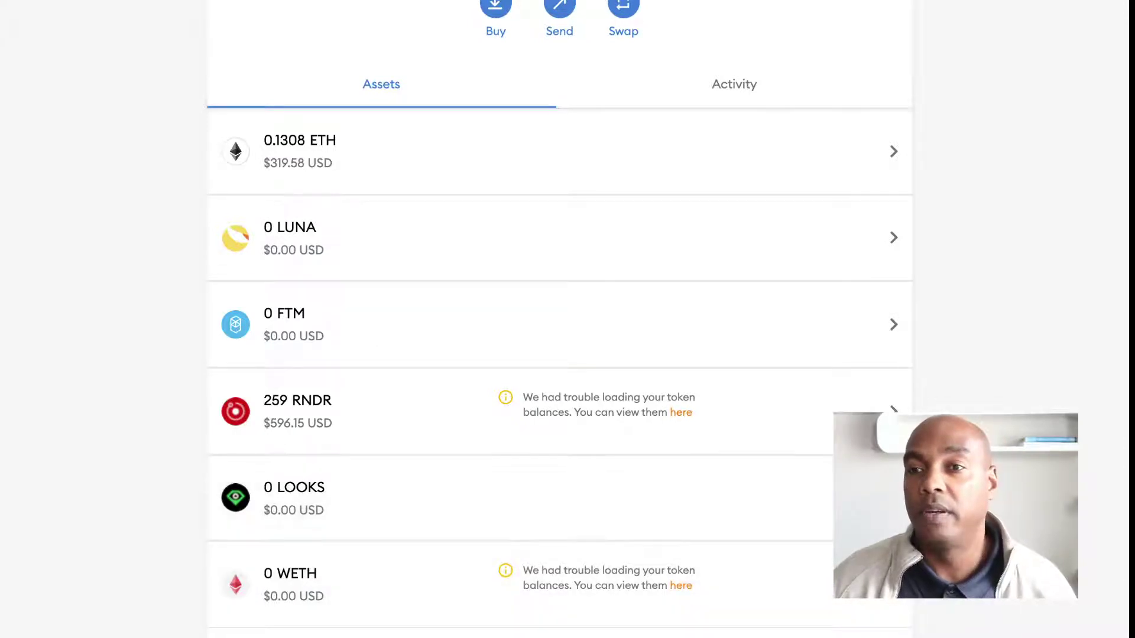
scroll(559, 402, up, 2)
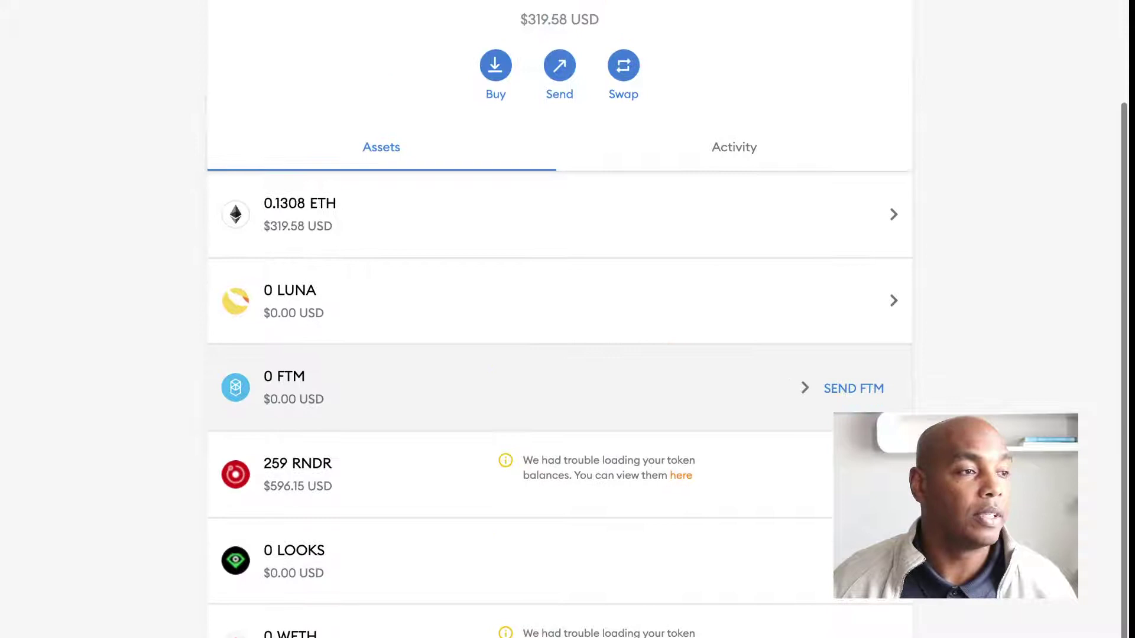
scroll(559, 401, up, 3)
scroll(559, 402, up, 2)
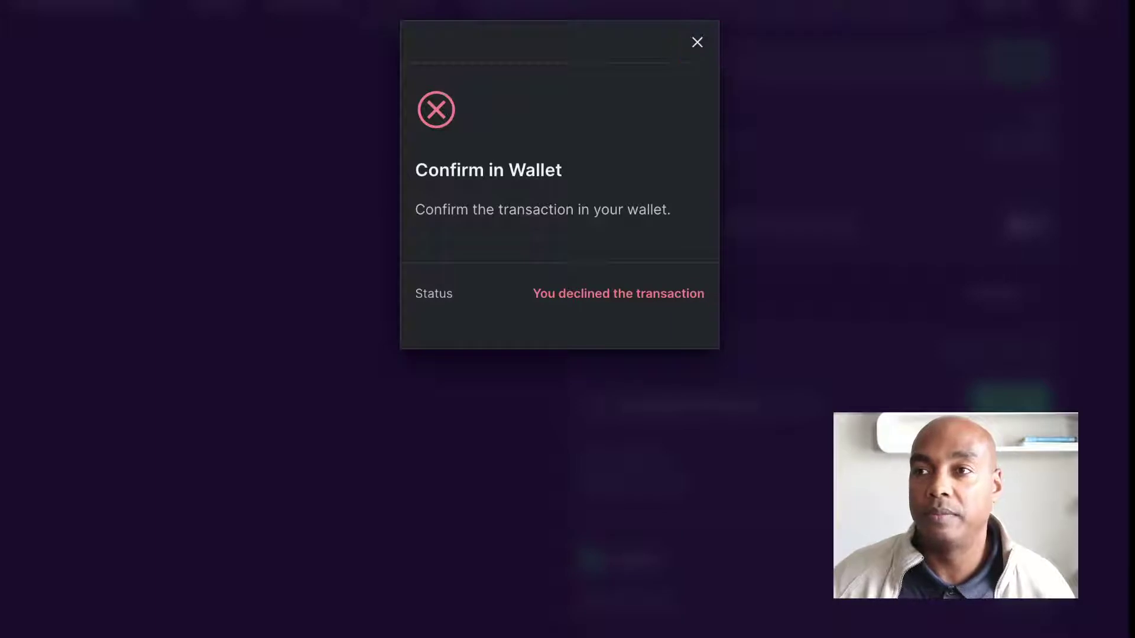
Step: Dismiss the declined notice, leaving 0.529405522 WETH uncollected on the rewards page
key(Escape)
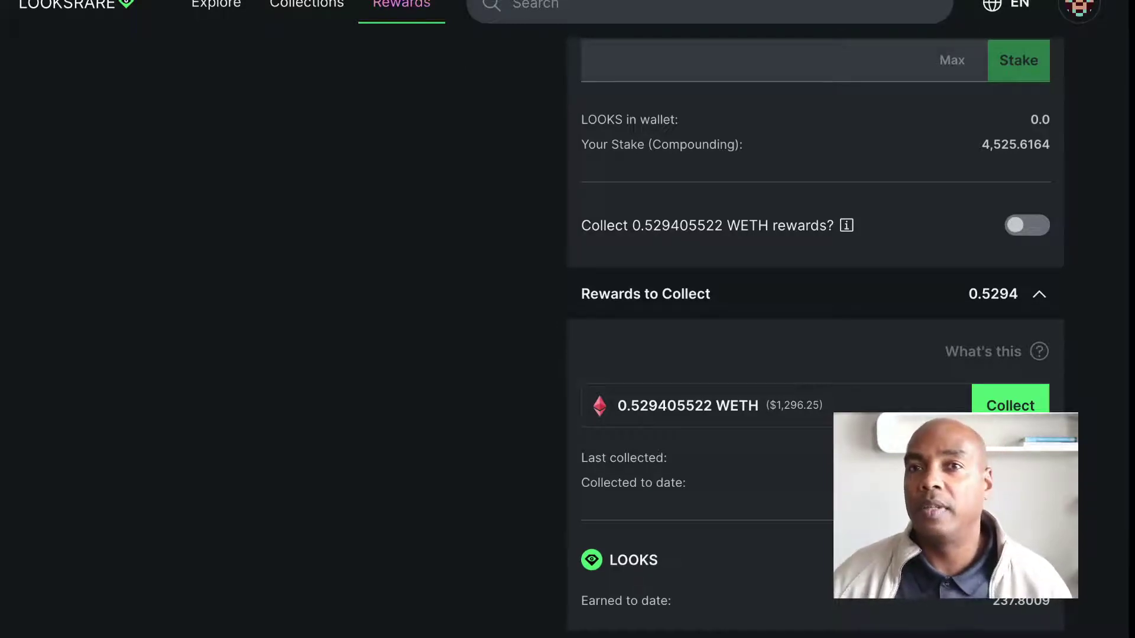
scroll(567, 337, up, 4)
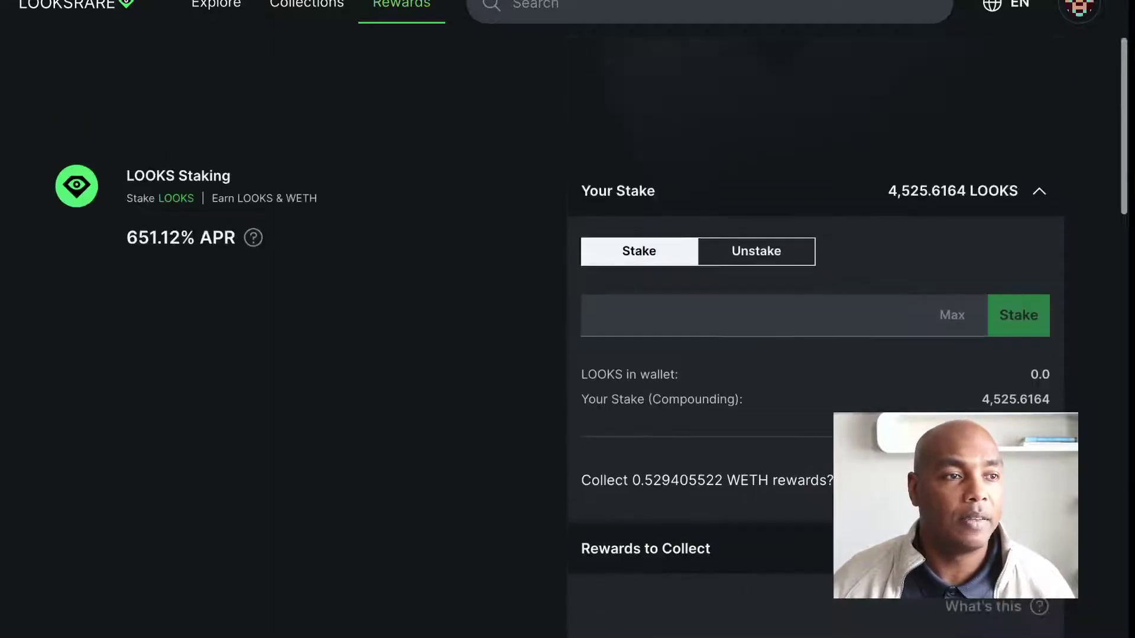
scroll(567, 337, up, 2)
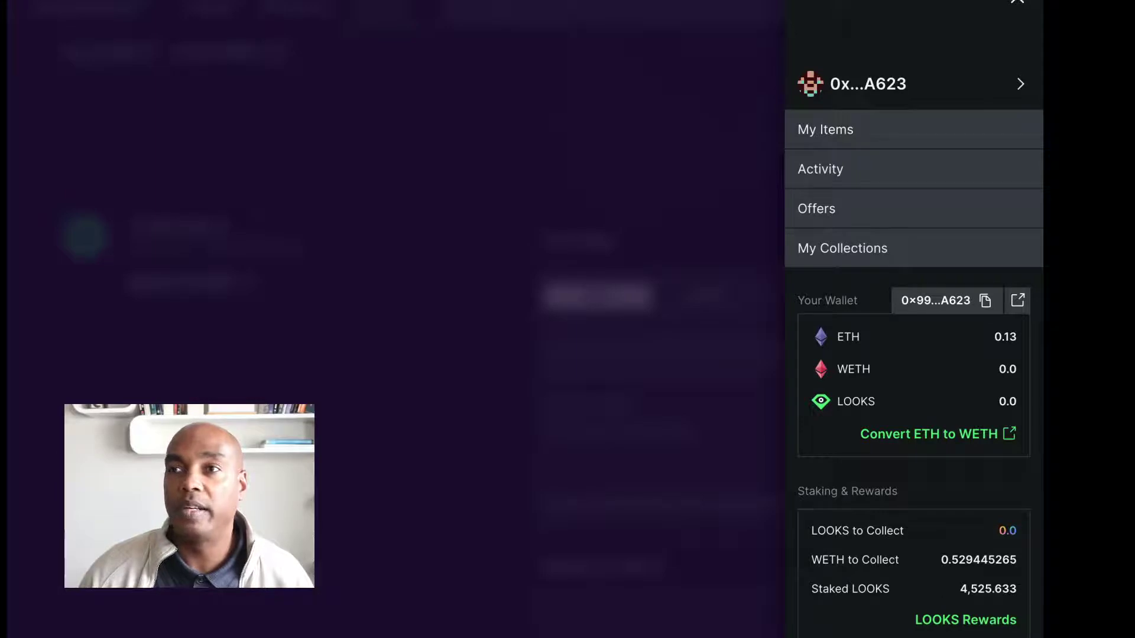
key(Tab)
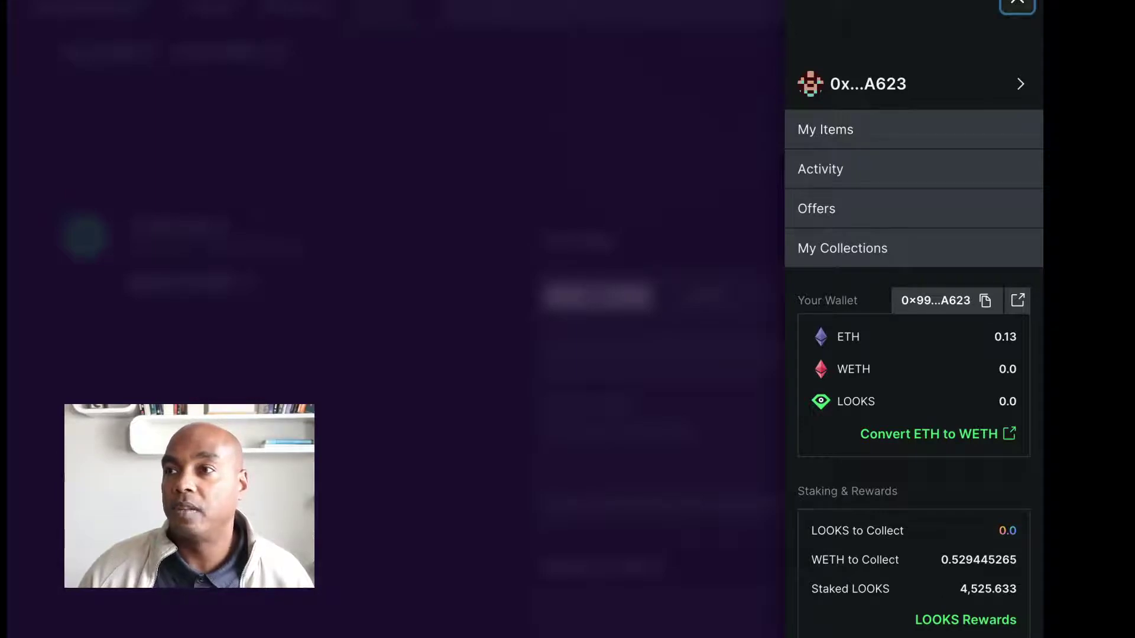
key(Return)
key(Page_Down)
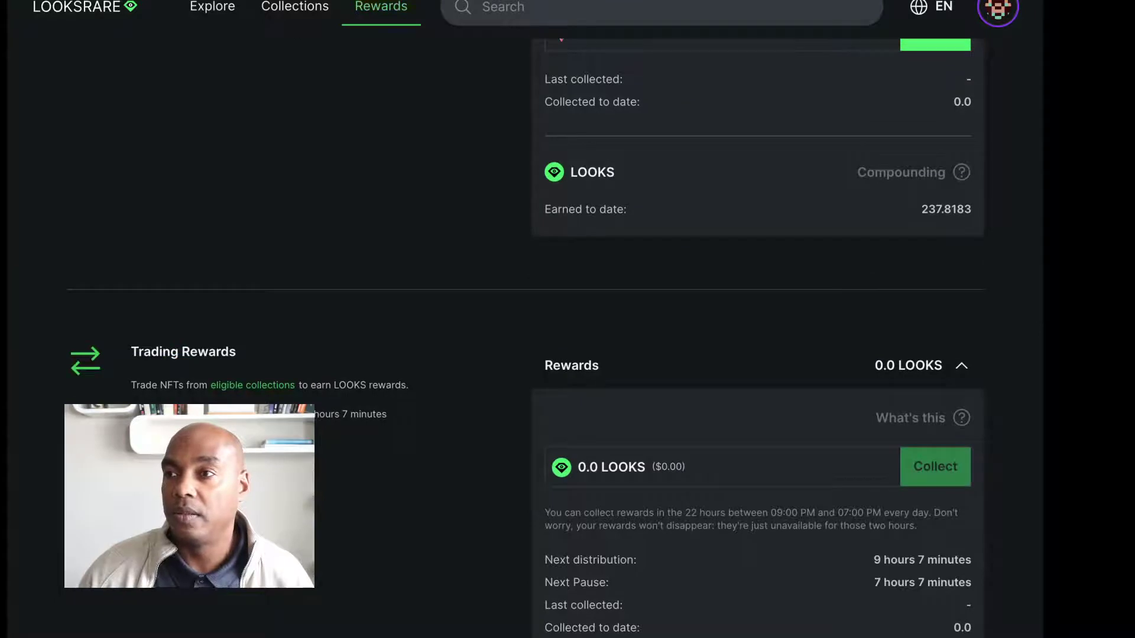
Step: Collect the 0.529 WETH staking rewards into the wallet, leaving 0.0 WETH to collect
scroll(678, 337, up, 4)
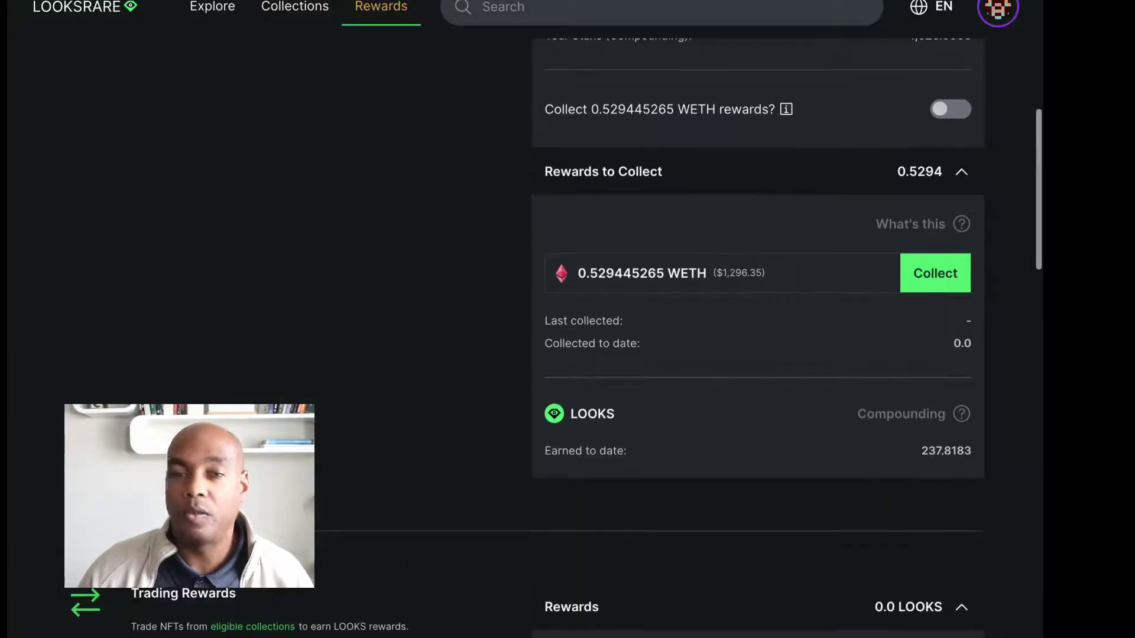
click(934, 273)
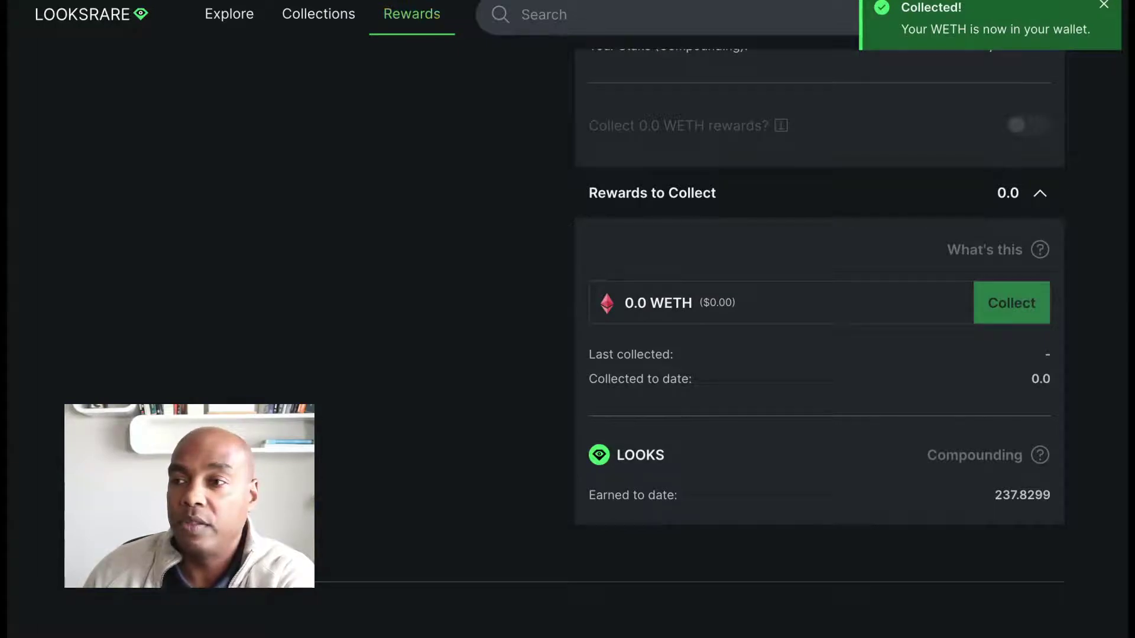
scroll(567, 320, up, 5)
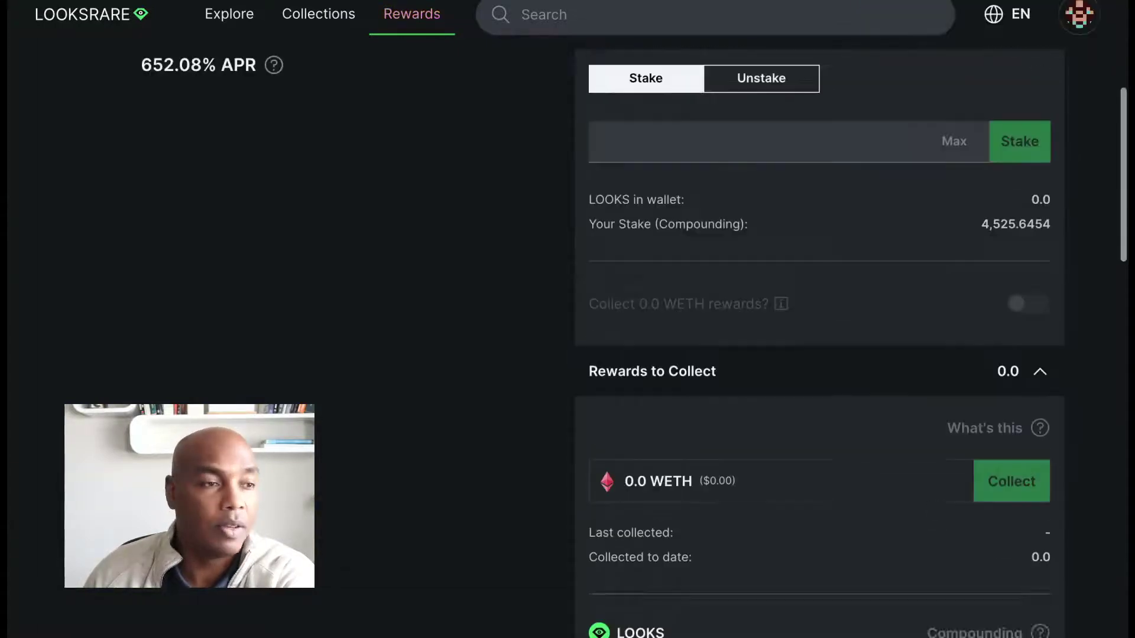
scroll(819, 319, down, 2)
scroll(819, 319, down, 2)
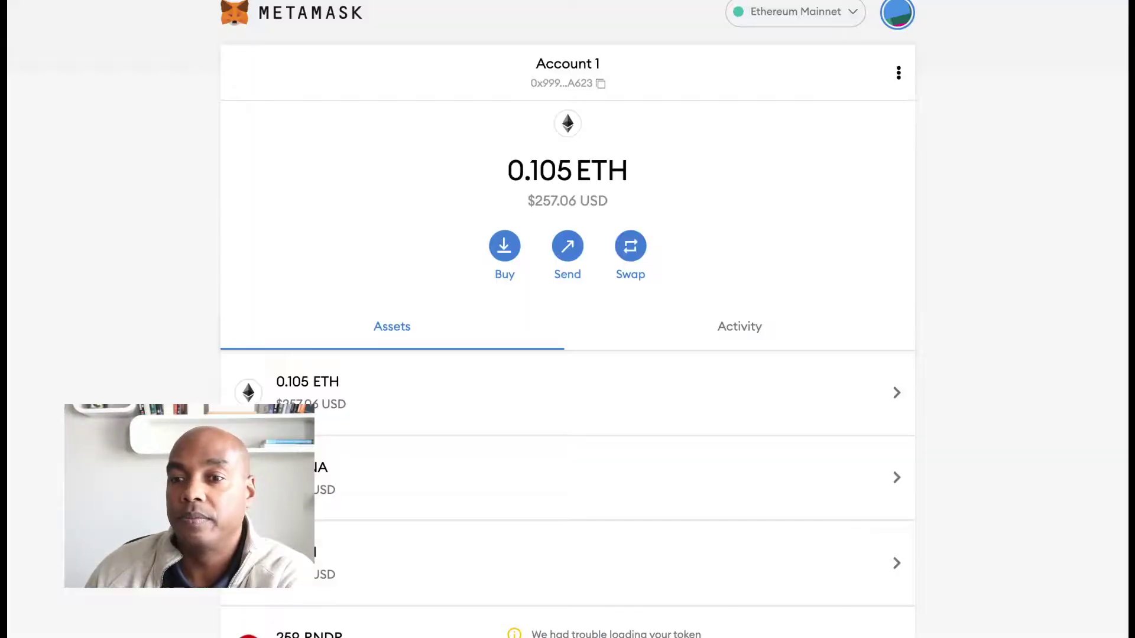
Step: Scroll the MetaMask assets to confirm 0.529 WETH has arrived
scroll(567, 319, down, 4)
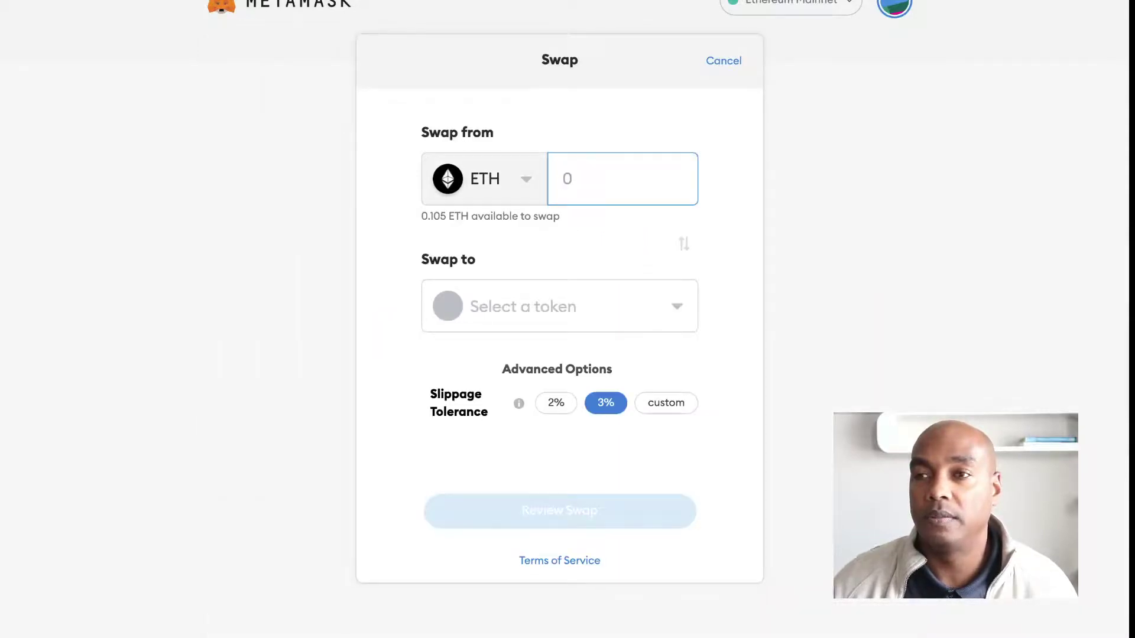
Step: Set the swap to trade WETH for SAND
click(485, 186)
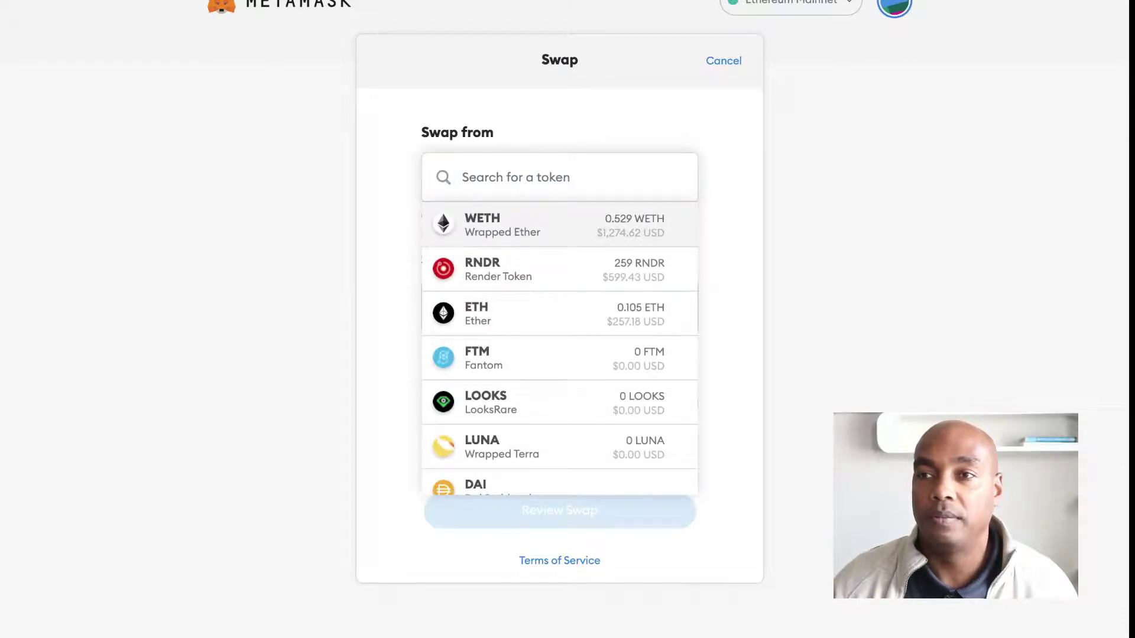
click(502, 225)
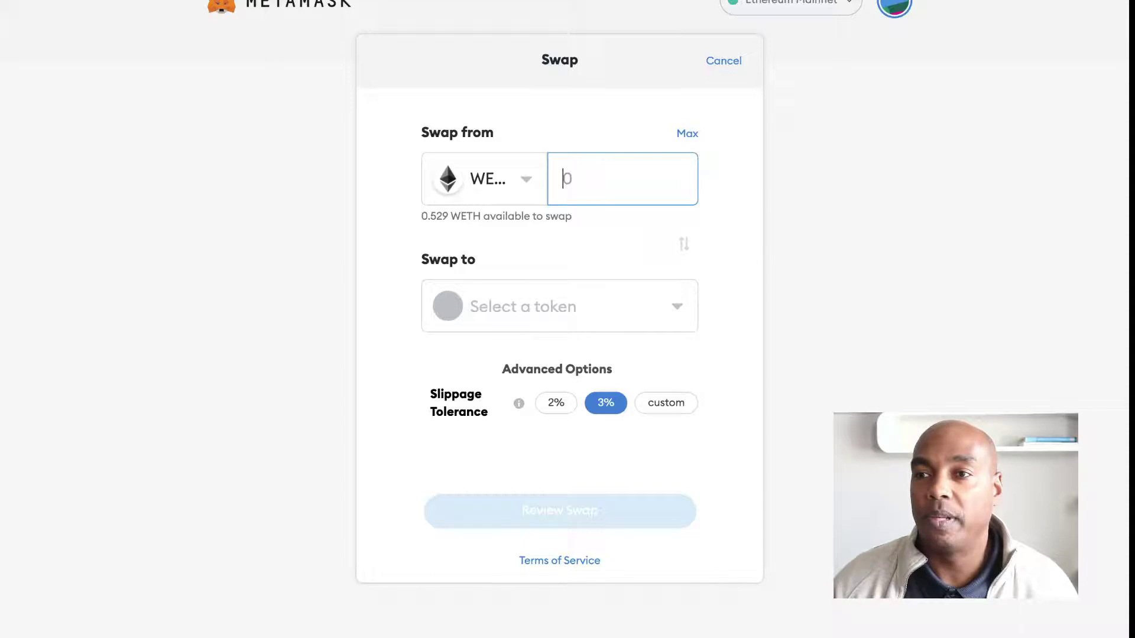
click(559, 307)
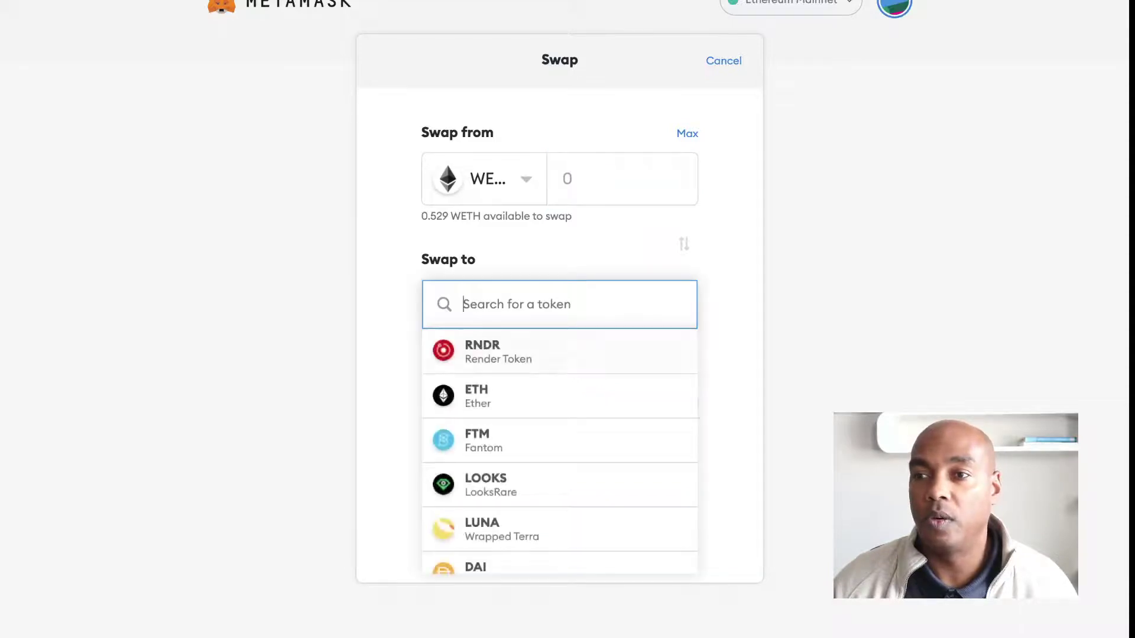
scroll(559, 440, down, 3)
scroll(559, 440, down, 1)
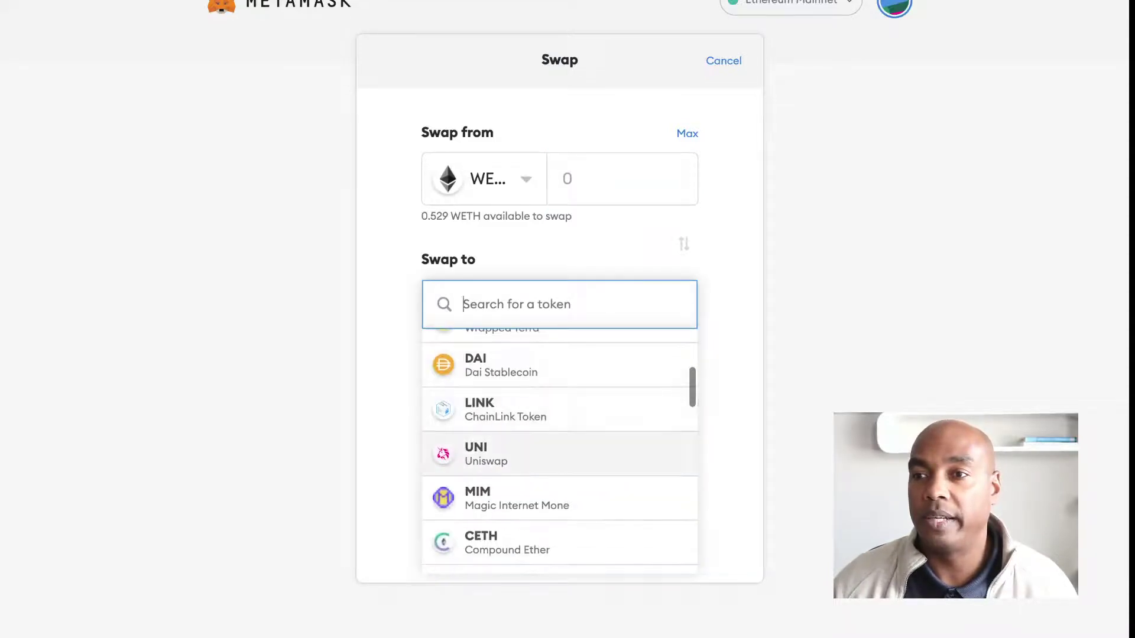
scroll(559, 440, up, 4)
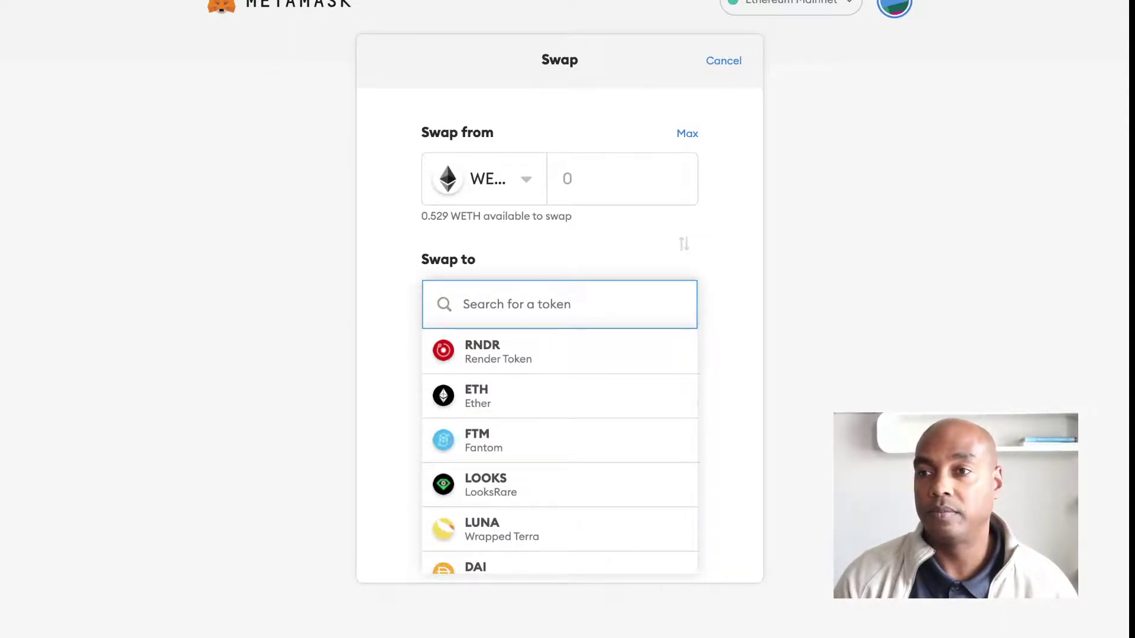
text(sand)
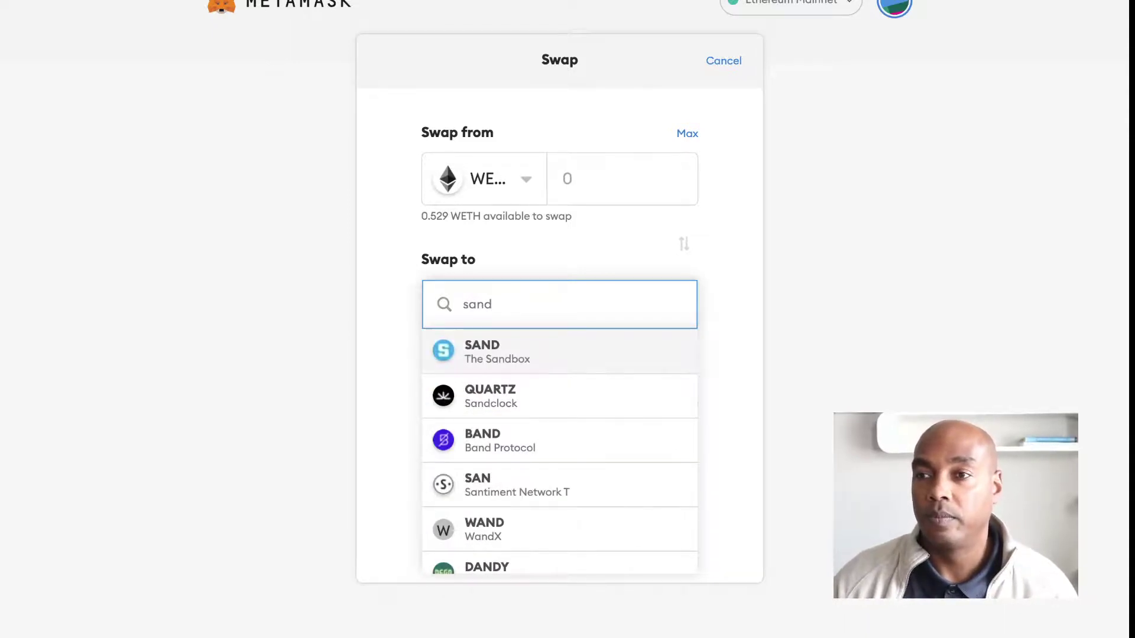
click(497, 352)
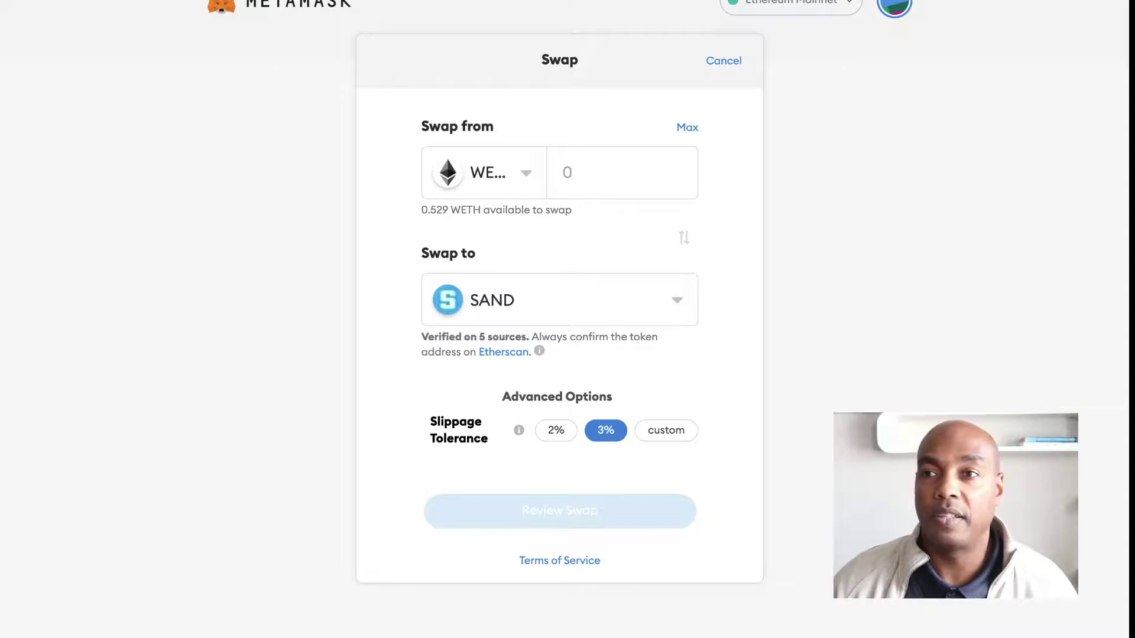
Step: Enter the full 0.52947 WETH balance as the swap amount
key(Tab)
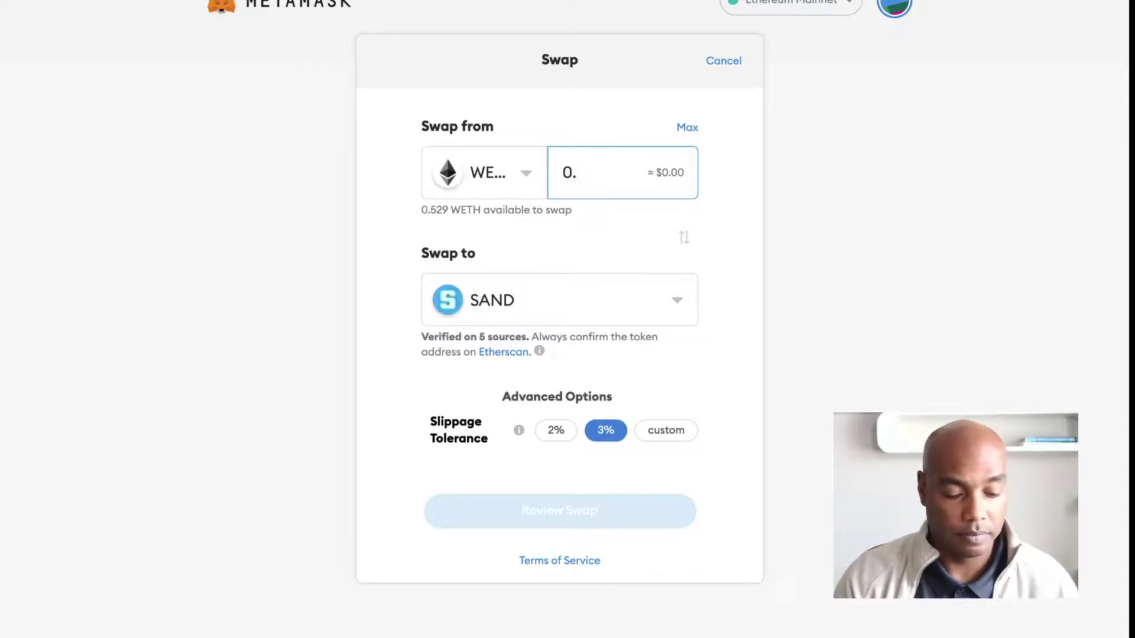
text(529)
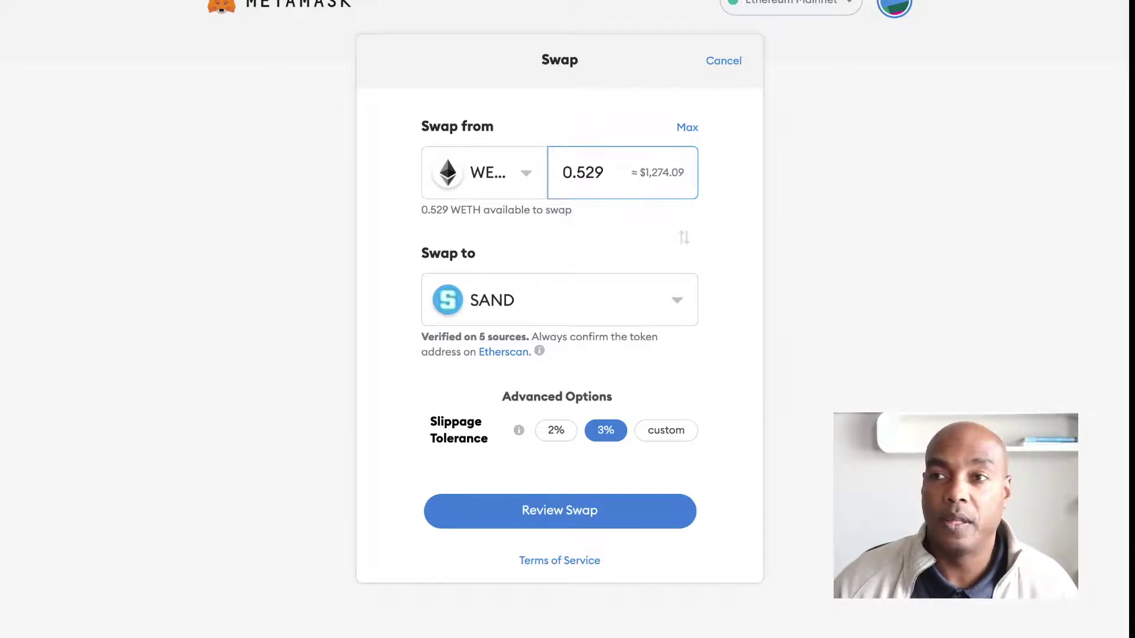
click(686, 127)
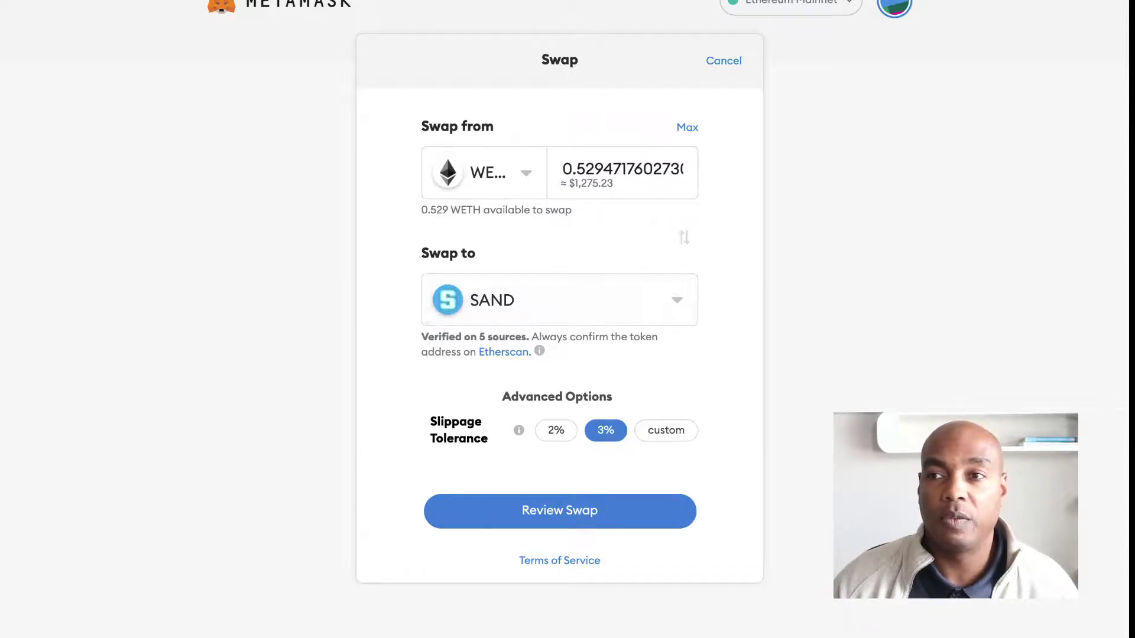
Step: Review the WETH-to-SAND quote and submit the swap for 421.509 SAND
click(560, 511)
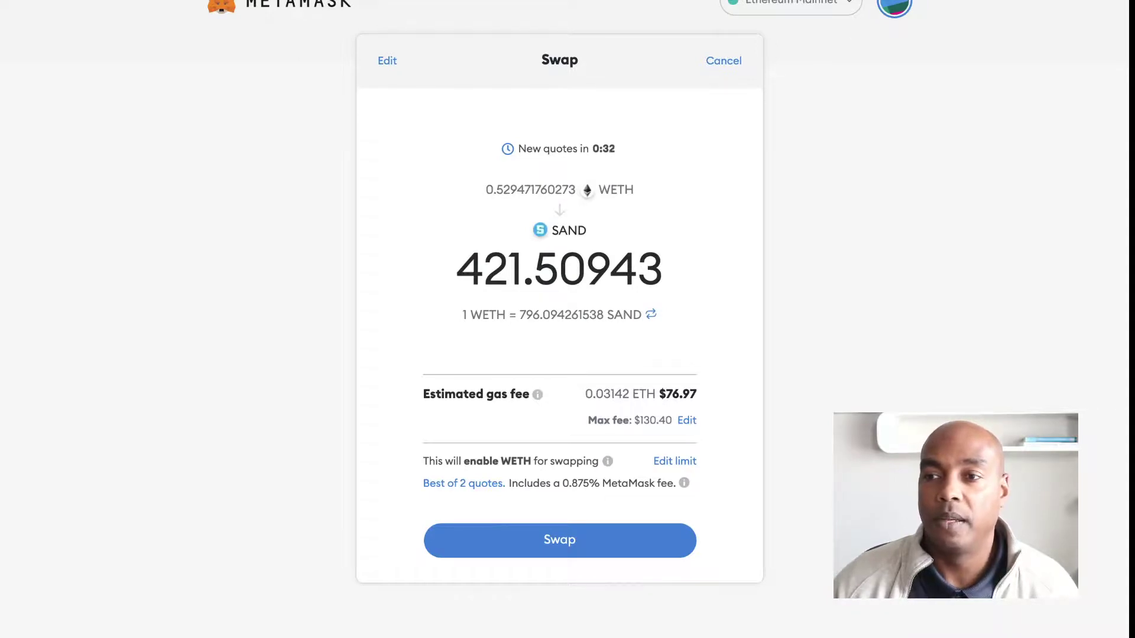
click(559, 540)
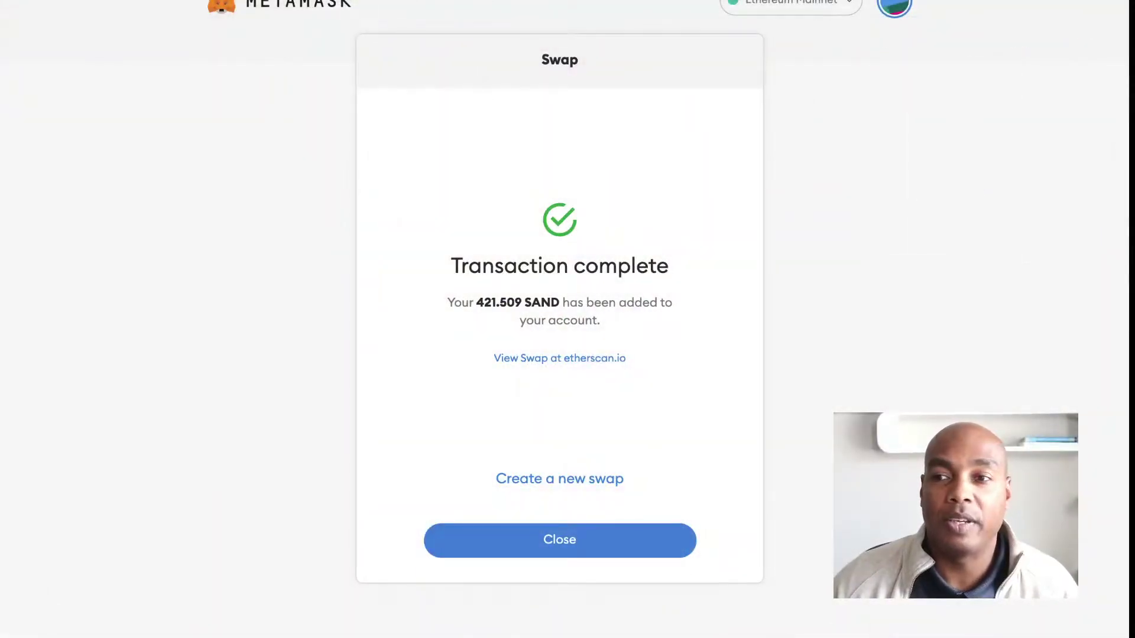
Step: Close the swap confirmation and verify 421.509 SAND and 0 WETH in the assets list
click(560, 539)
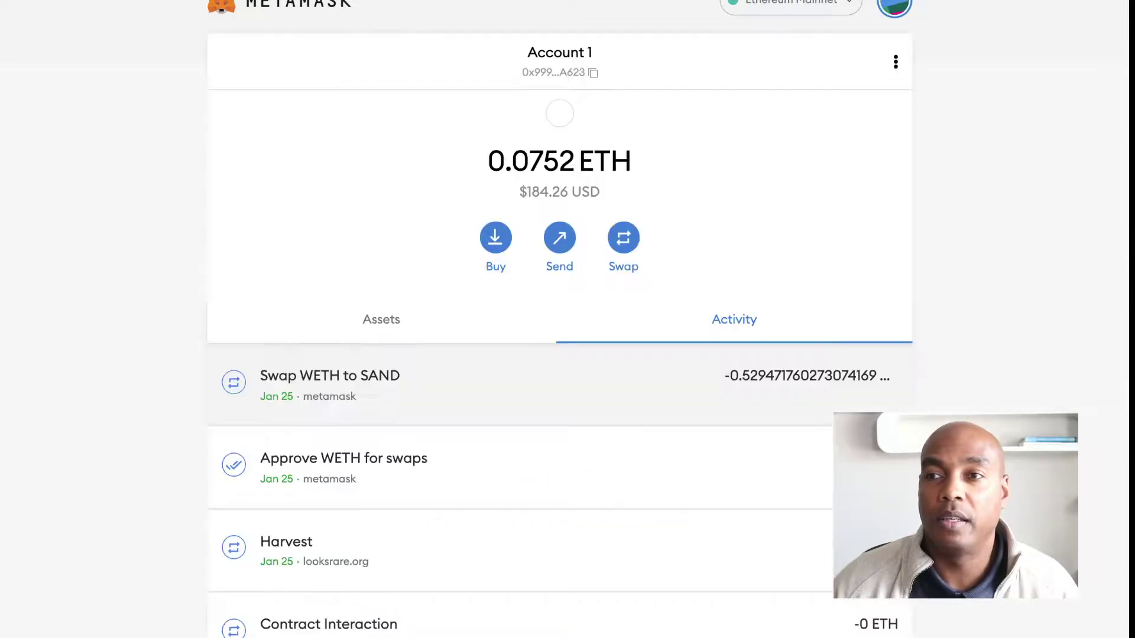
scroll(559, 355, down, 1)
scroll(560, 355, down, 7)
scroll(559, 354, up, 8)
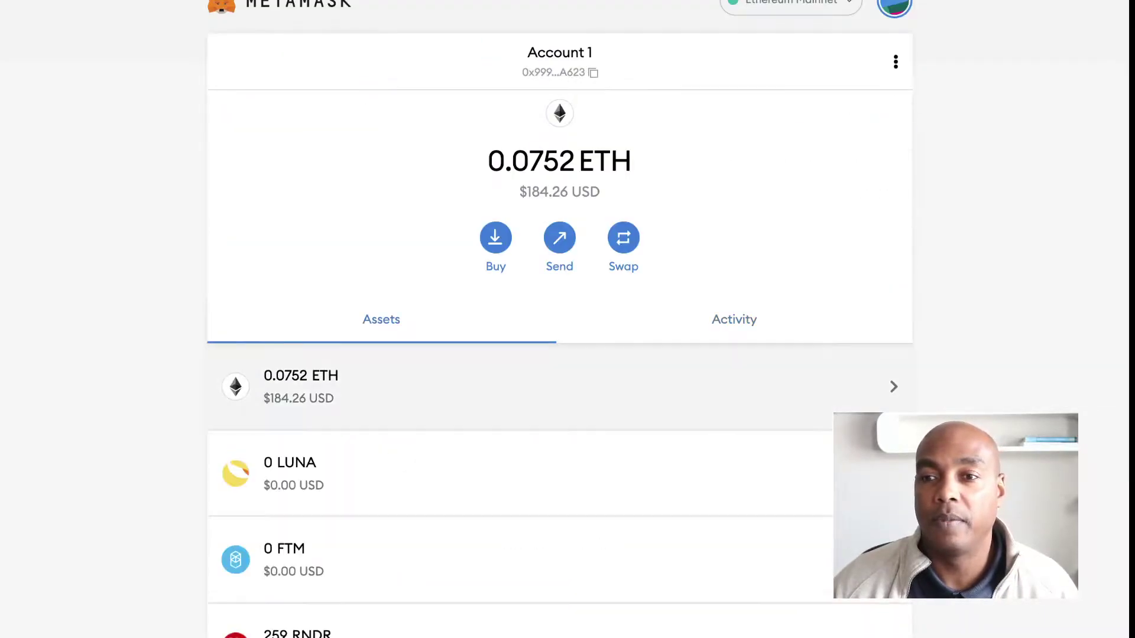
scroll(560, 370, down, 4)
scroll(559, 369, down, 1)
scroll(559, 369, down, 1)
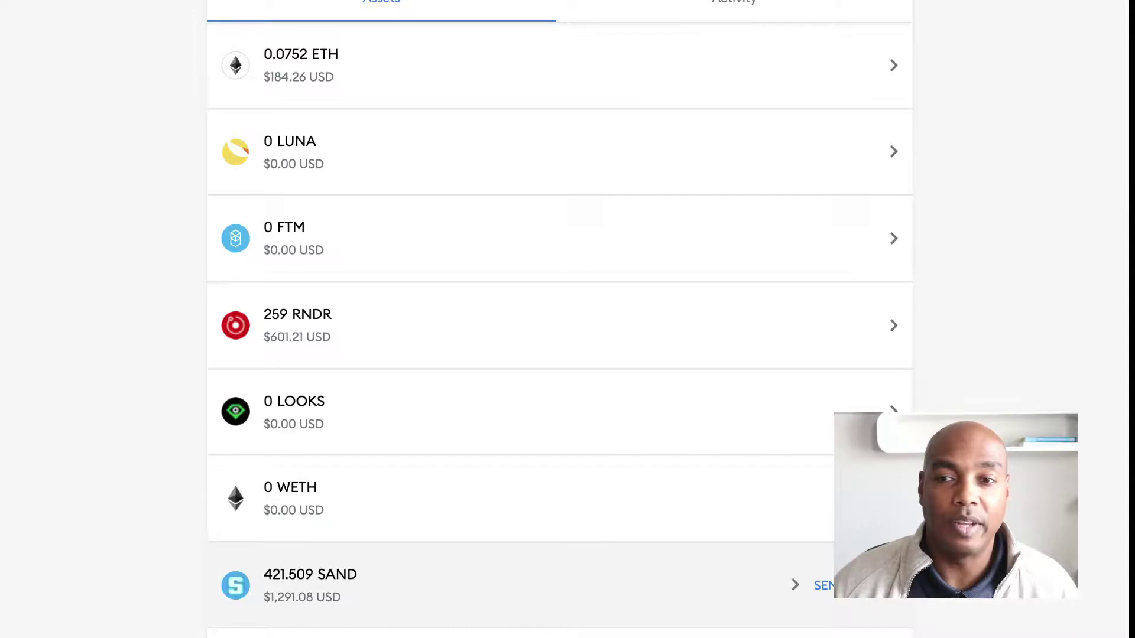
scroll(560, 579, up, 1)
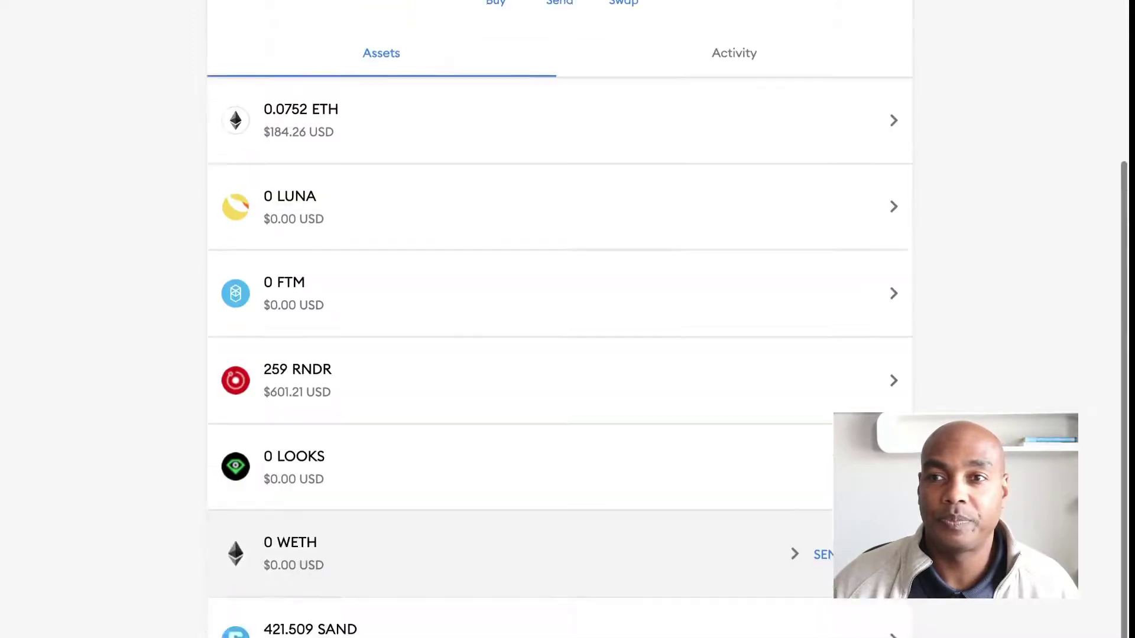
scroll(559, 579, up, 3)
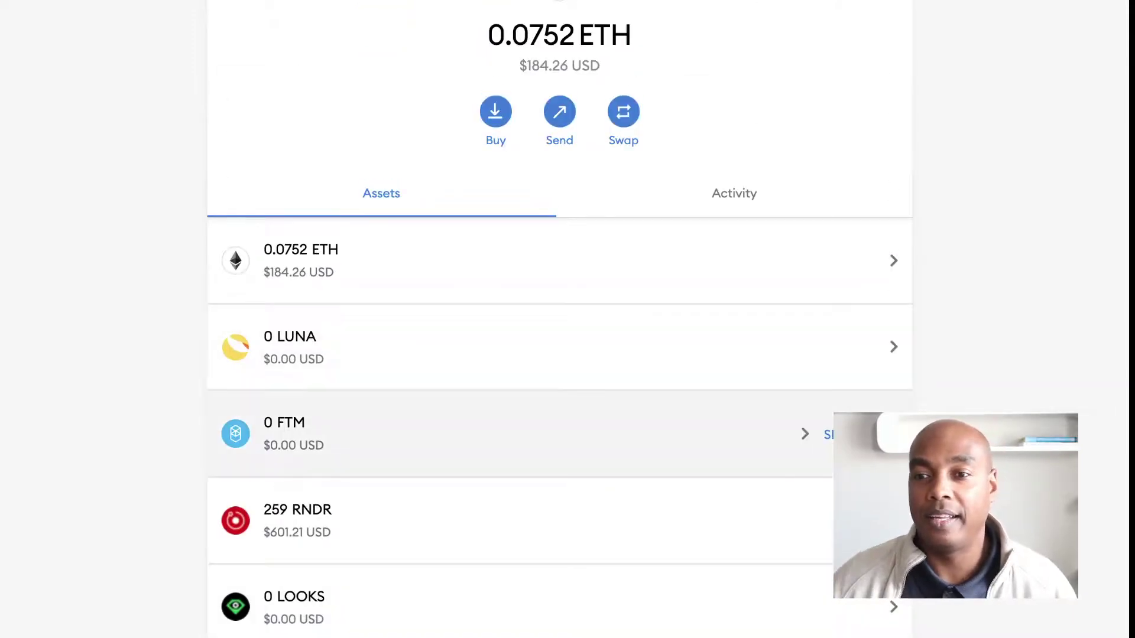
scroll(560, 576, down, 2)
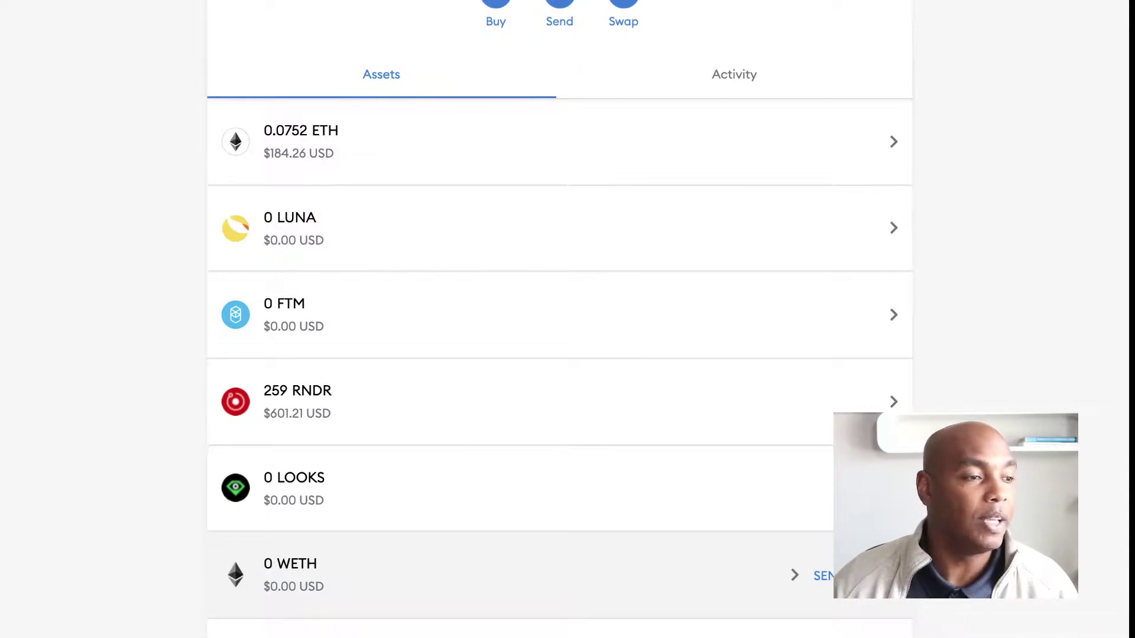
scroll(560, 576, down, 2)
scroll(560, 577, up, 5)
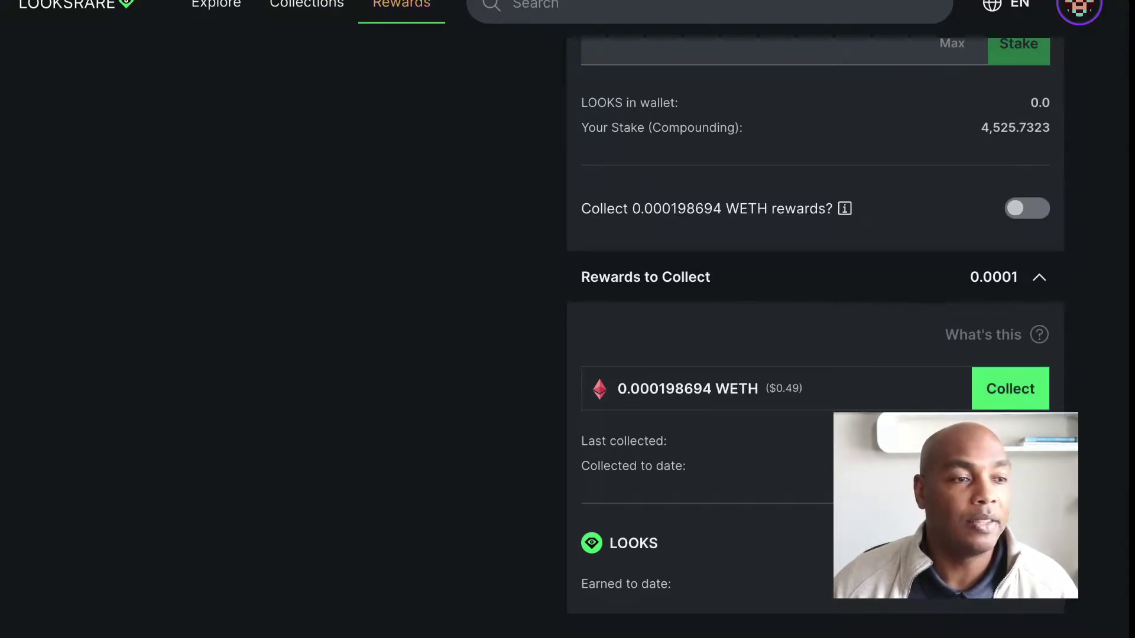
scroll(816, 319, down, 2)
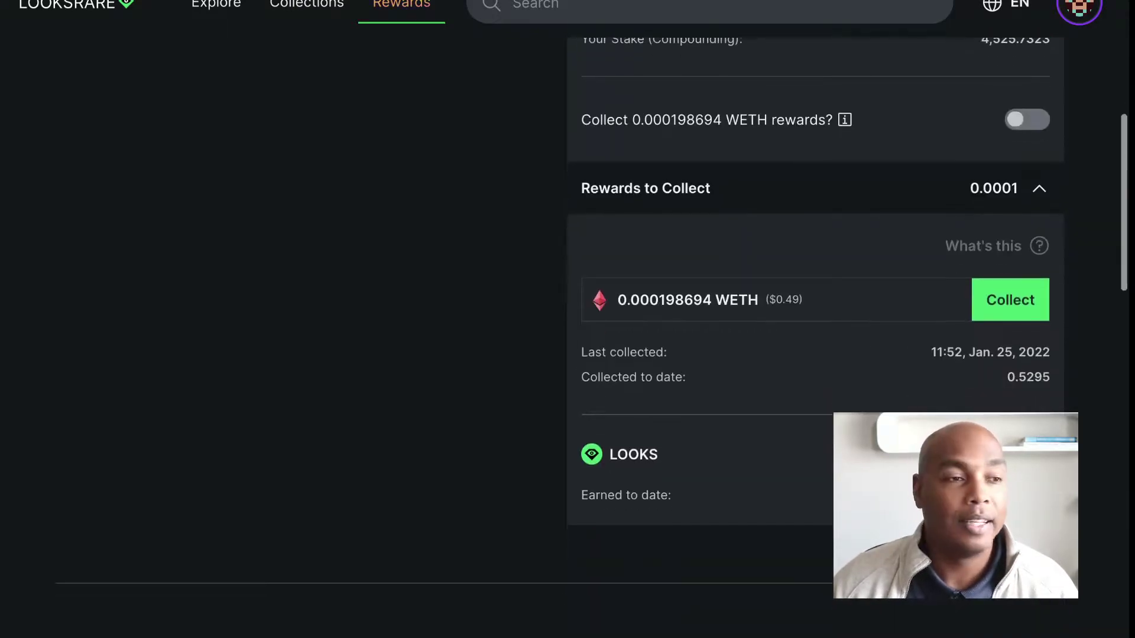
scroll(816, 319, down, 1)
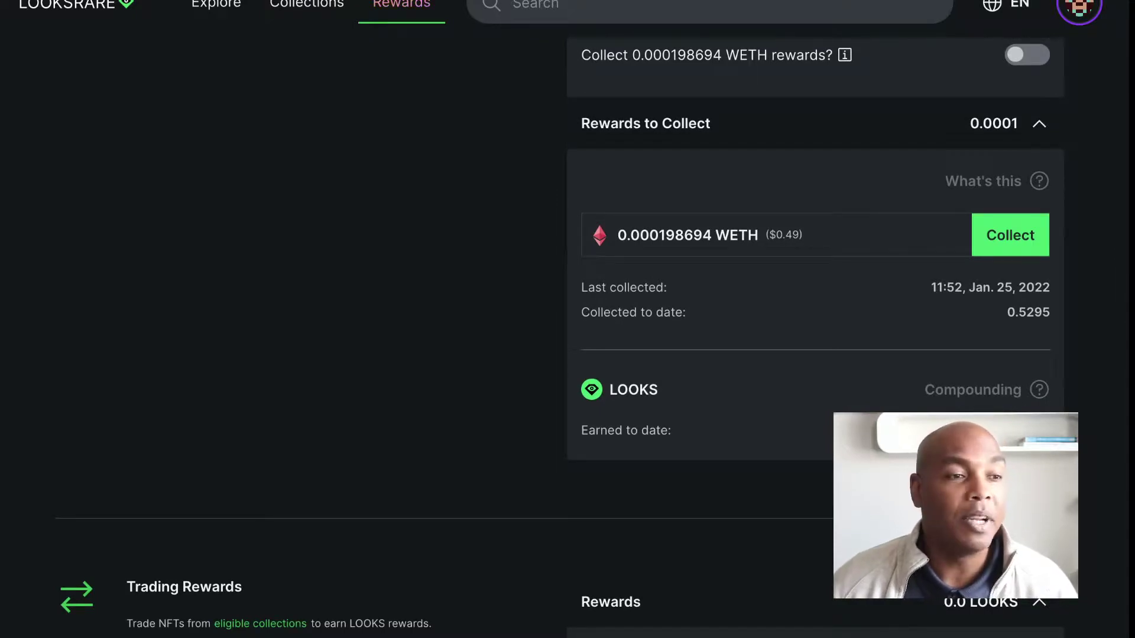
scroll(816, 319, down, 1)
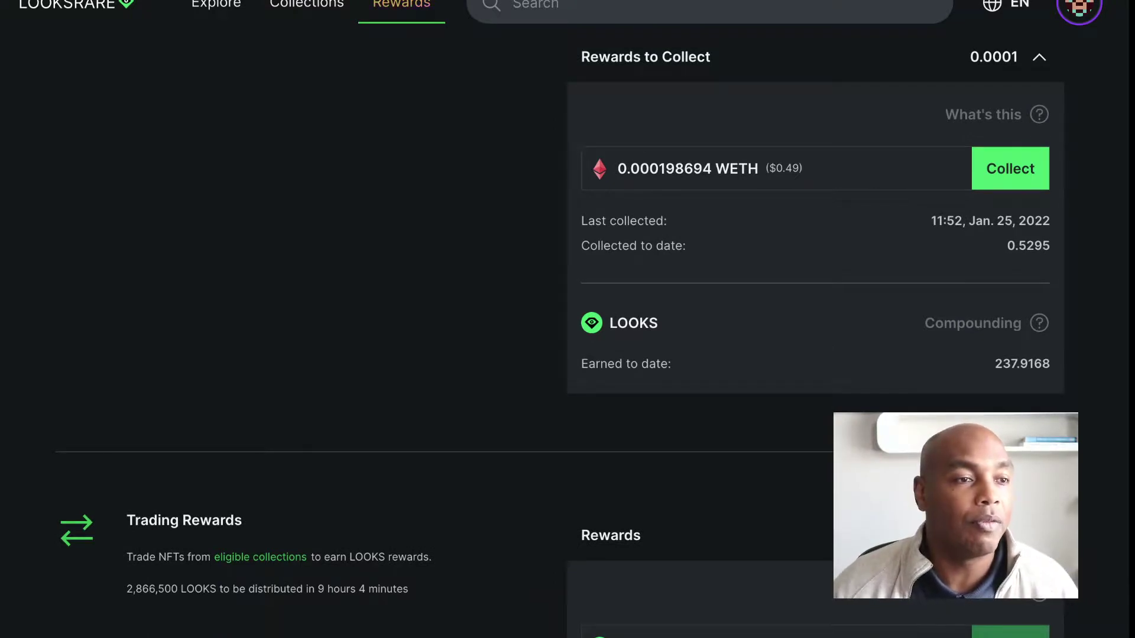
scroll(815, 319, up, 2)
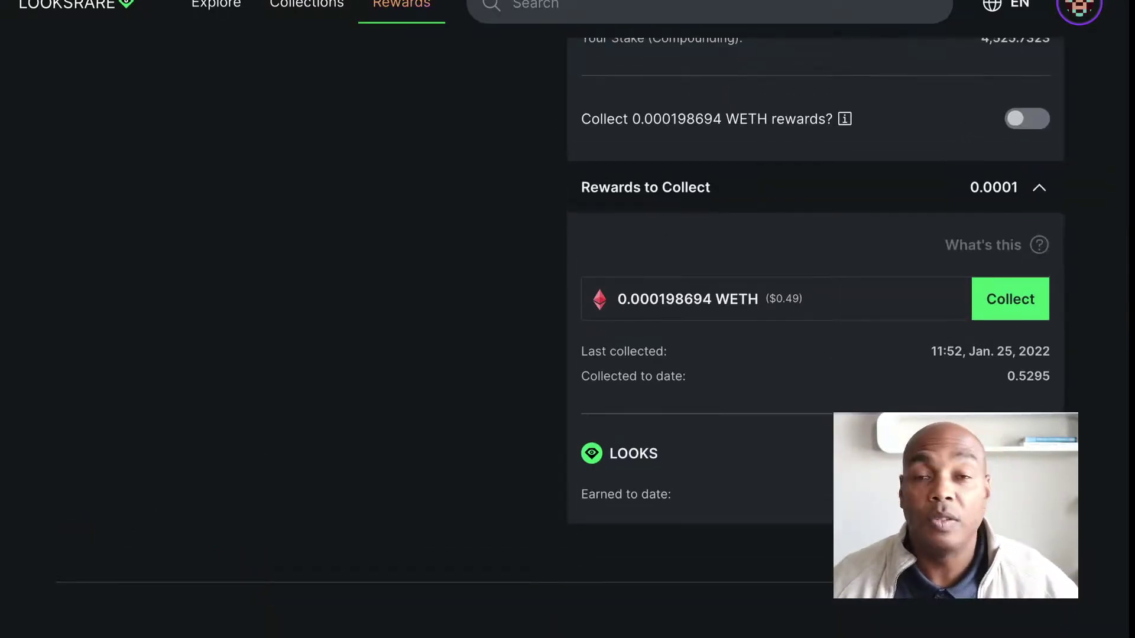
scroll(815, 319, up, 2)
scroll(815, 319, up, 3)
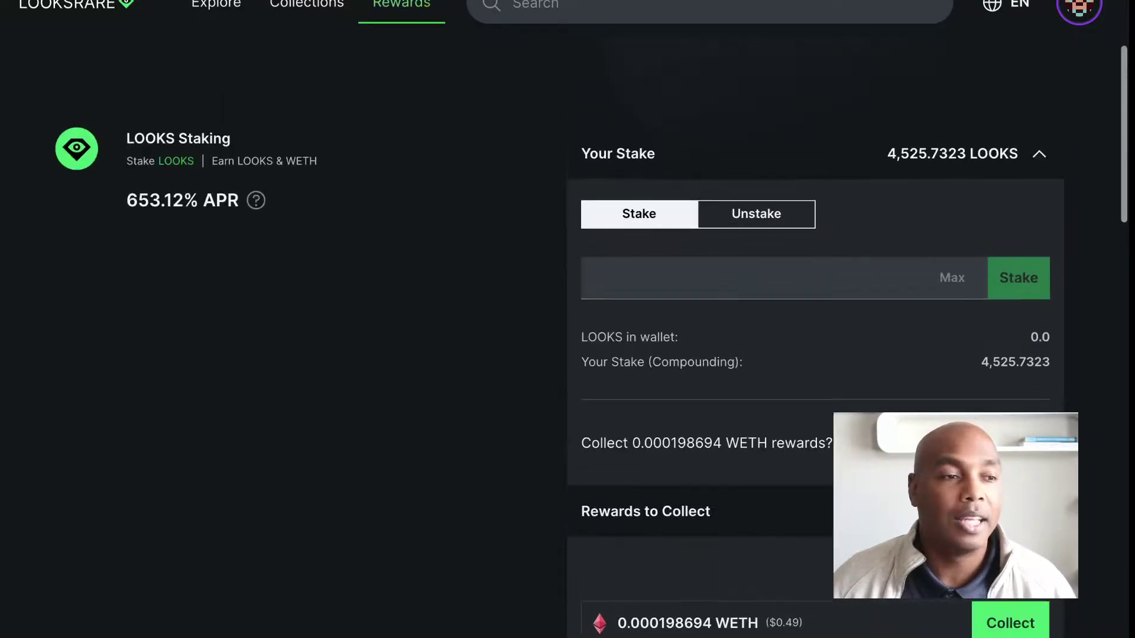
scroll(816, 319, up, 2)
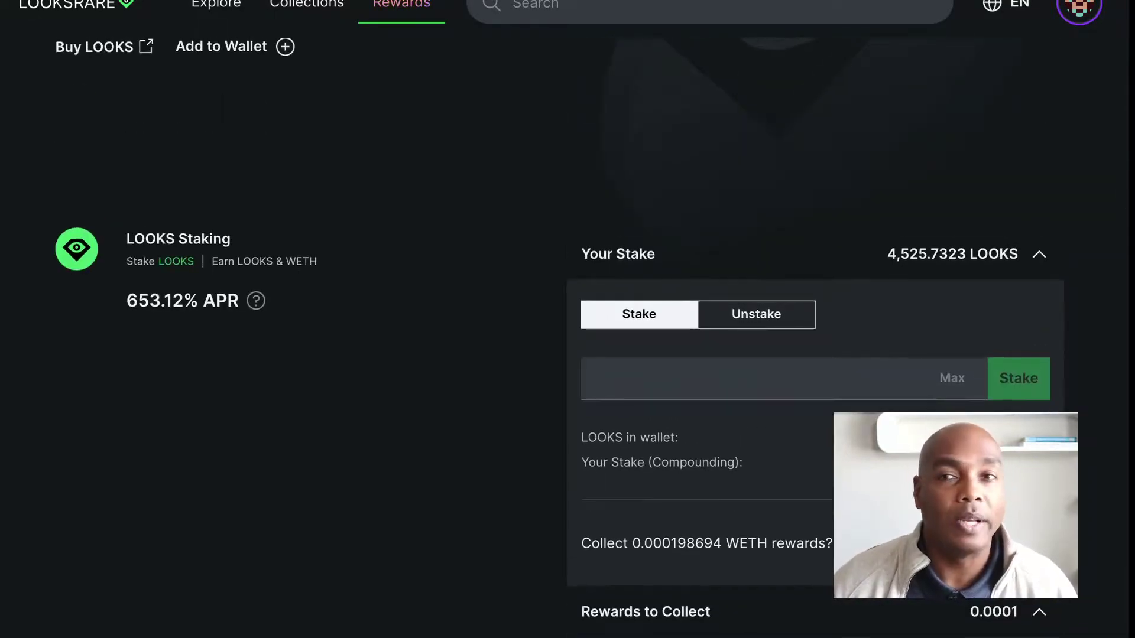
scroll(815, 319, down, 3)
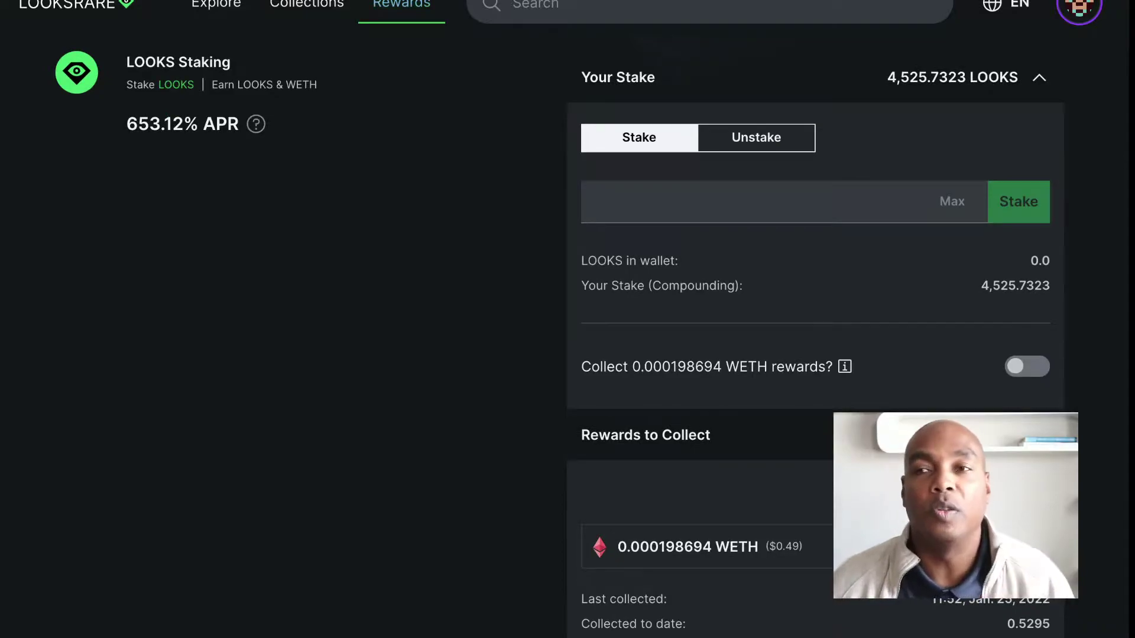